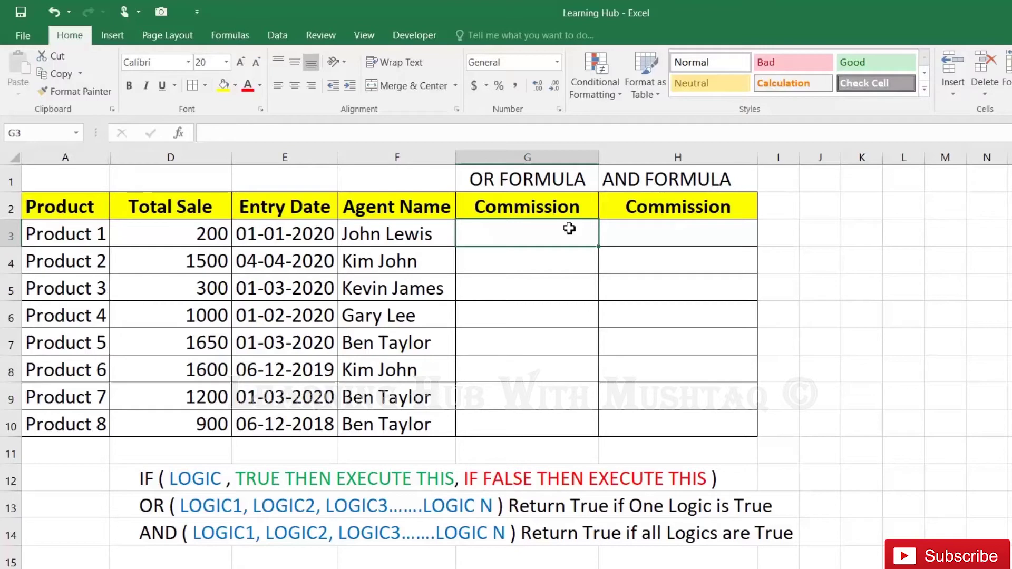
Step: Review the OR and AND syntax notes in D13–D14 and the sale and date in D3 and E3
click(158, 503)
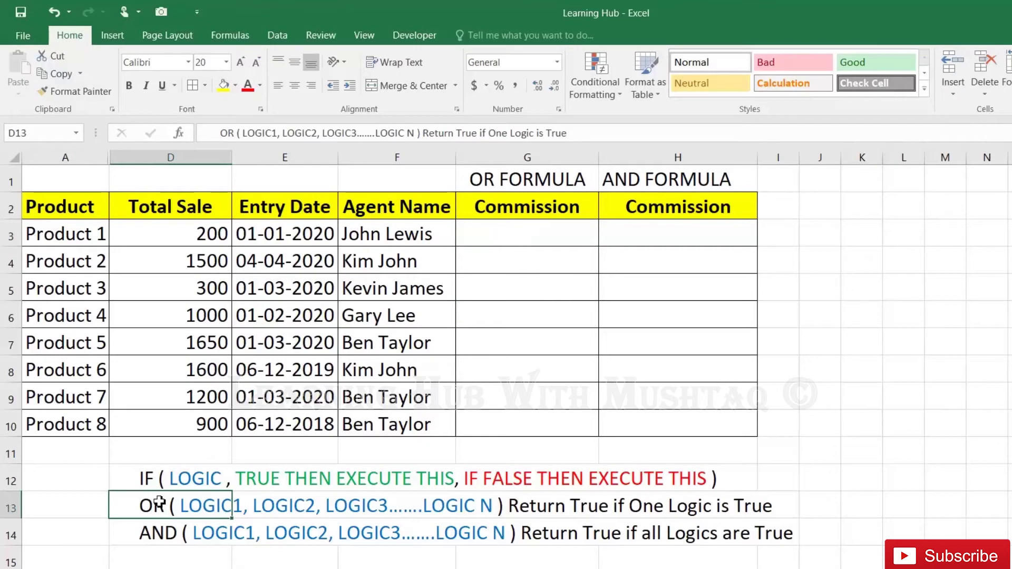
click(155, 537)
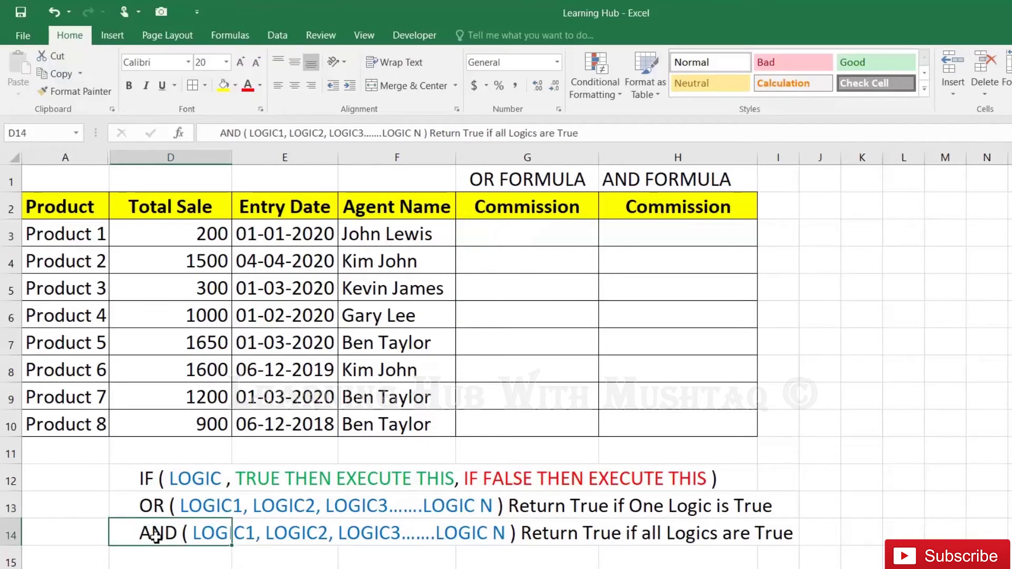
click(551, 225)
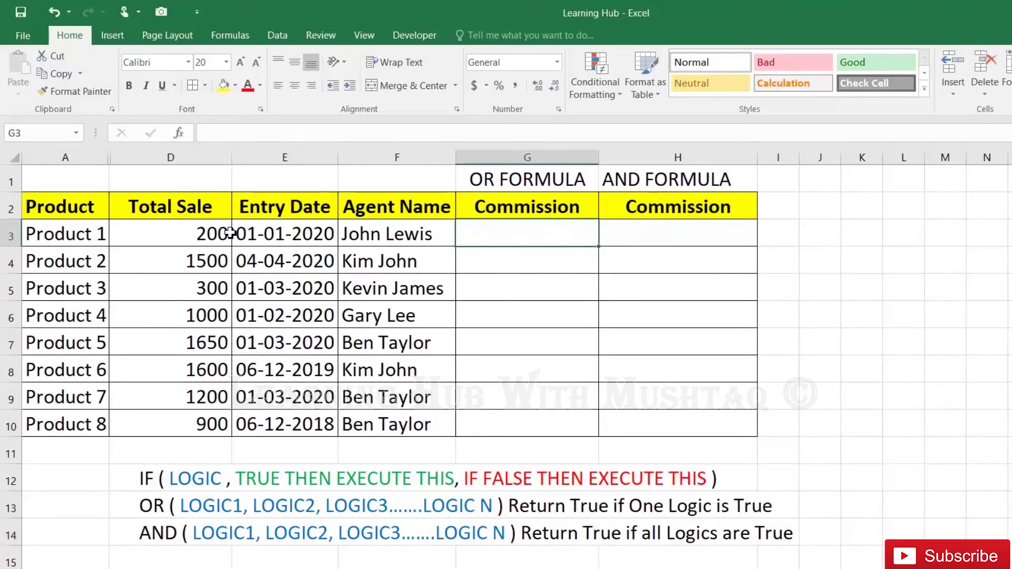
click(206, 235)
click(307, 233)
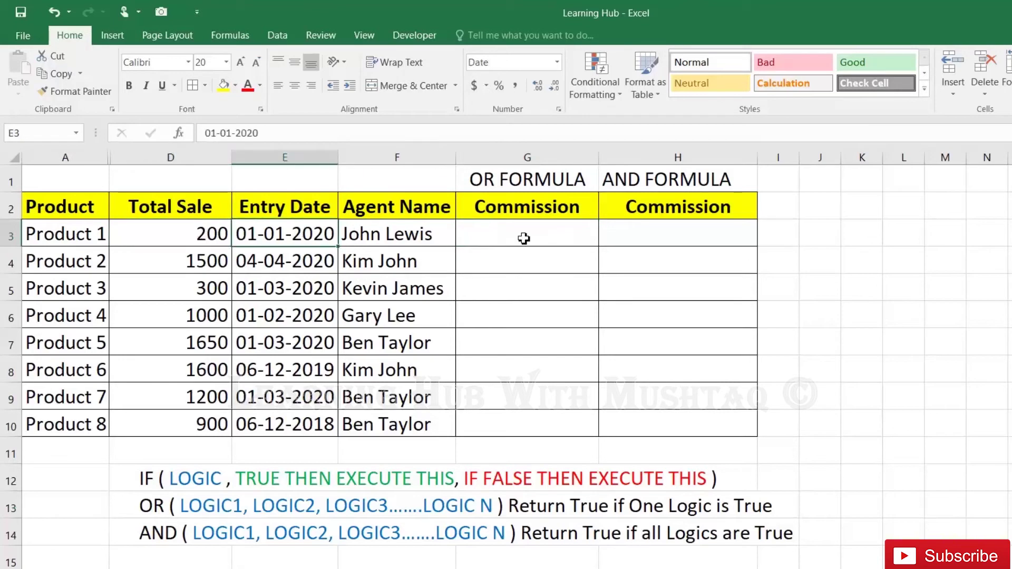
click(522, 238)
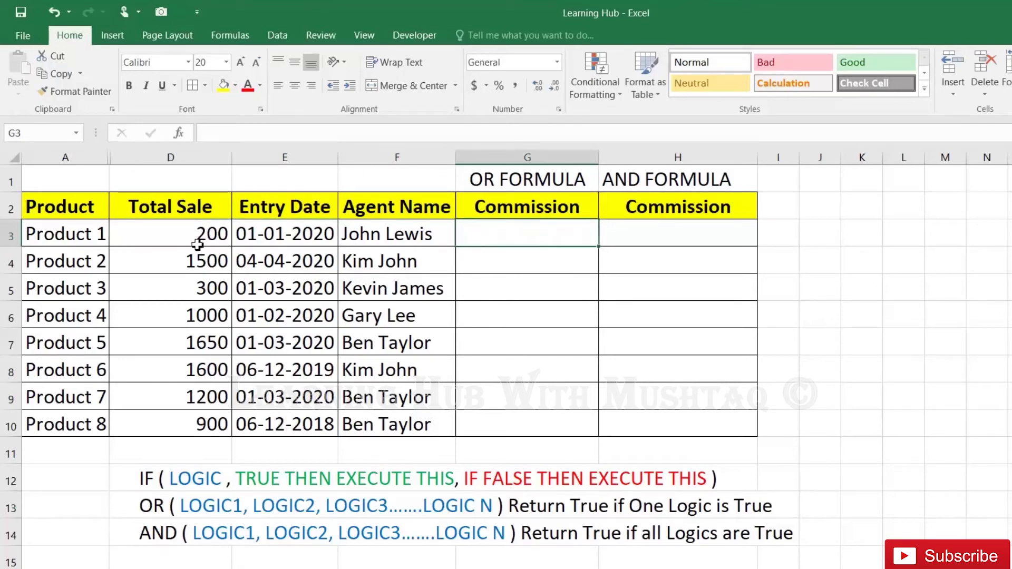
click(296, 235)
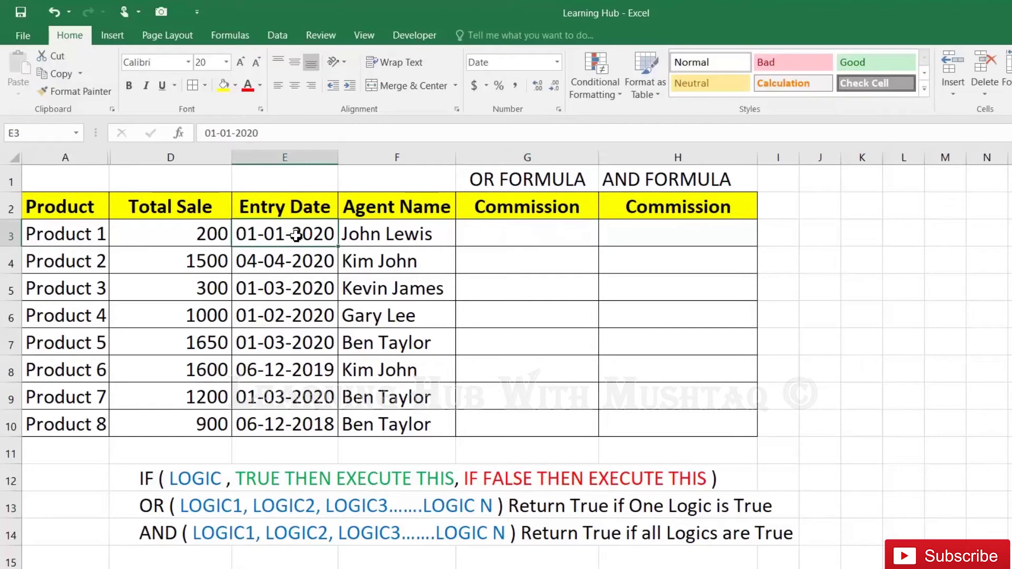
click(481, 236)
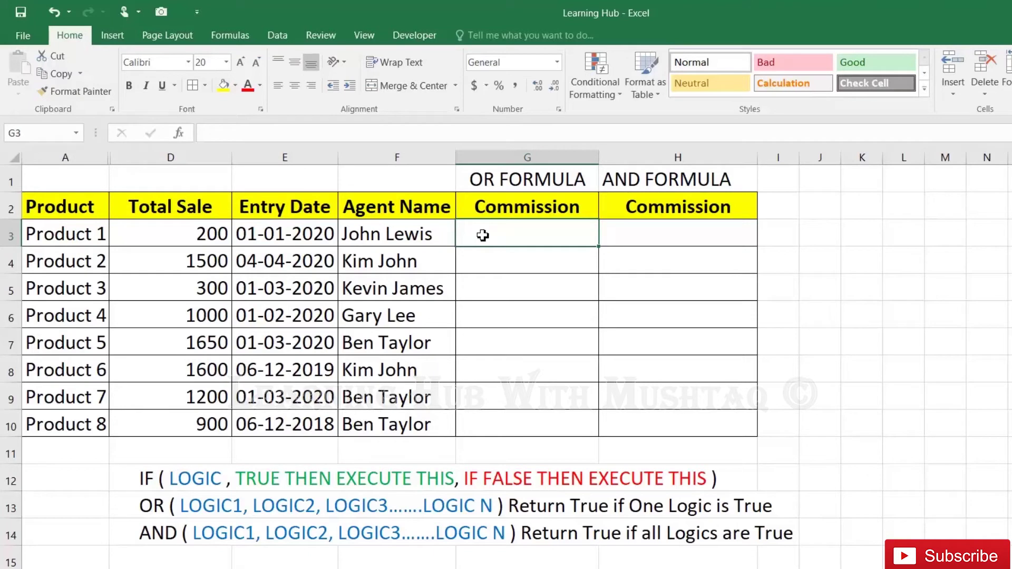
Step: Enter =IF(OR(D3>=1000,E3>=DATE(2020,01,01)),"20%","10%") in G3
text(=)
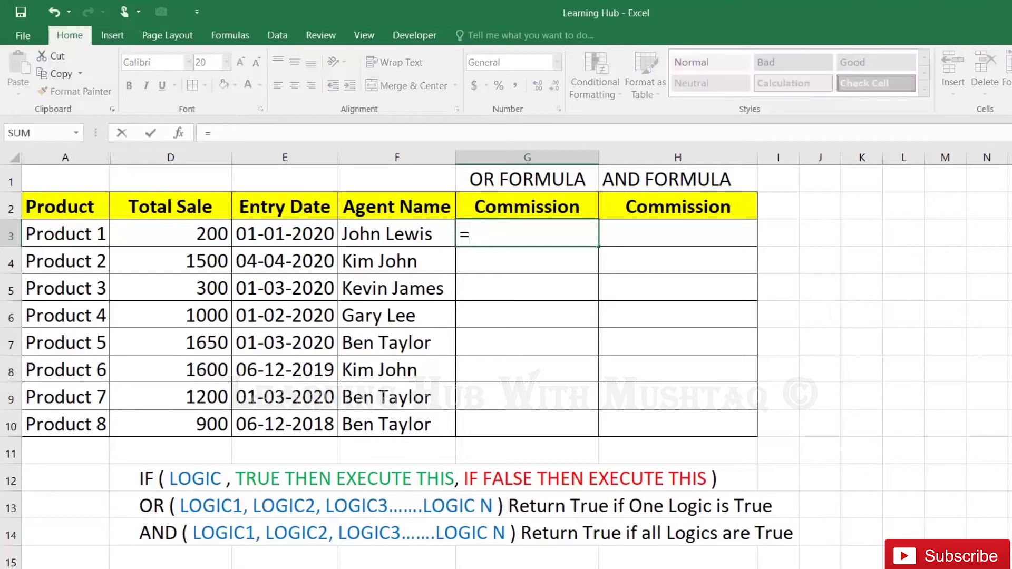
text(IF()
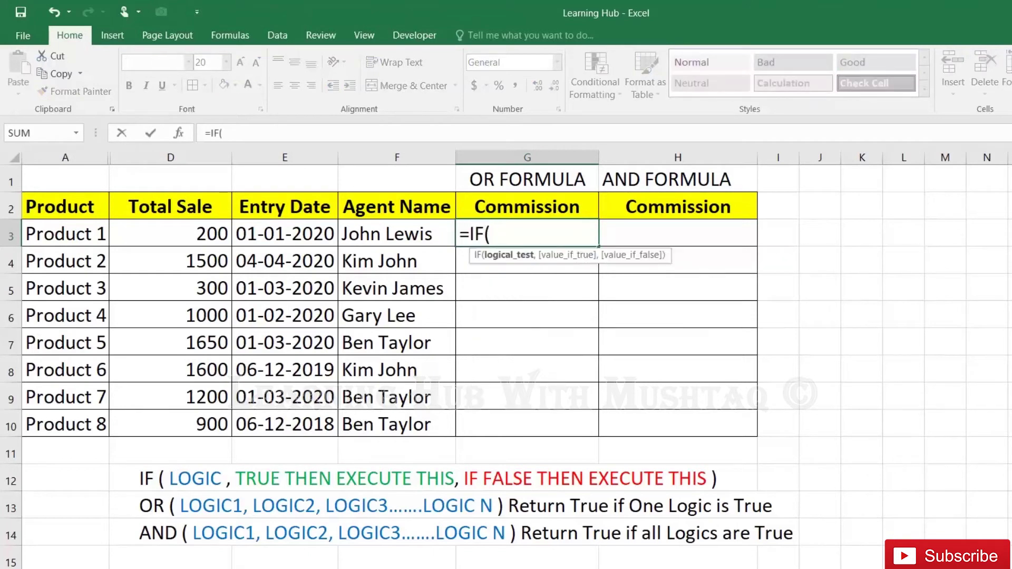
text(OR()
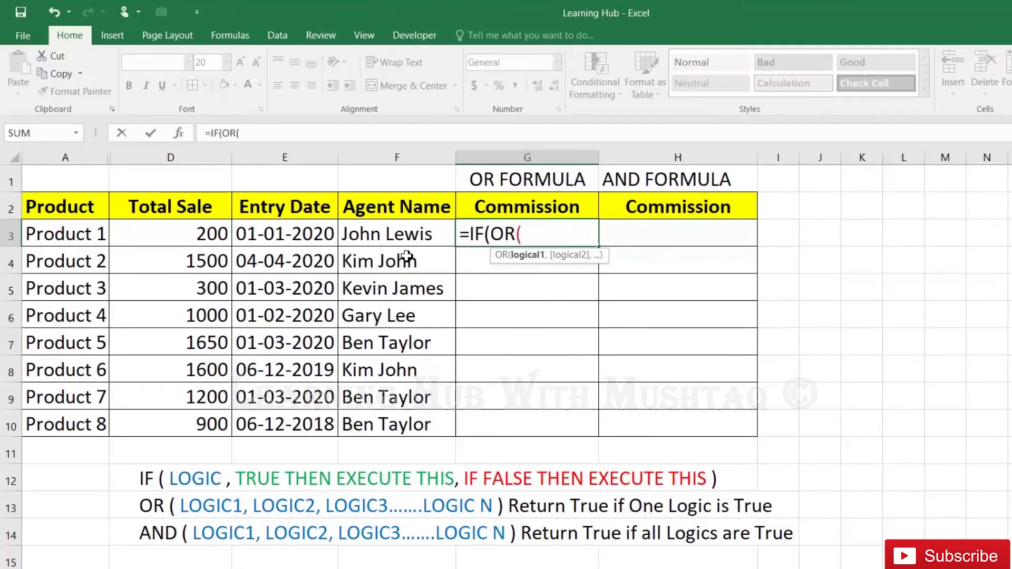
click(221, 235)
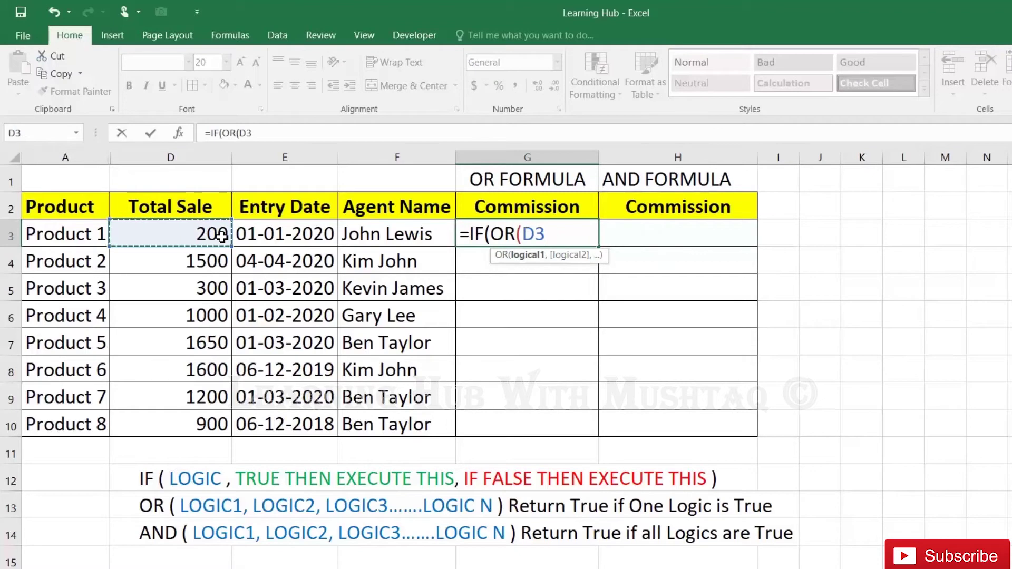
text(>=1000,)
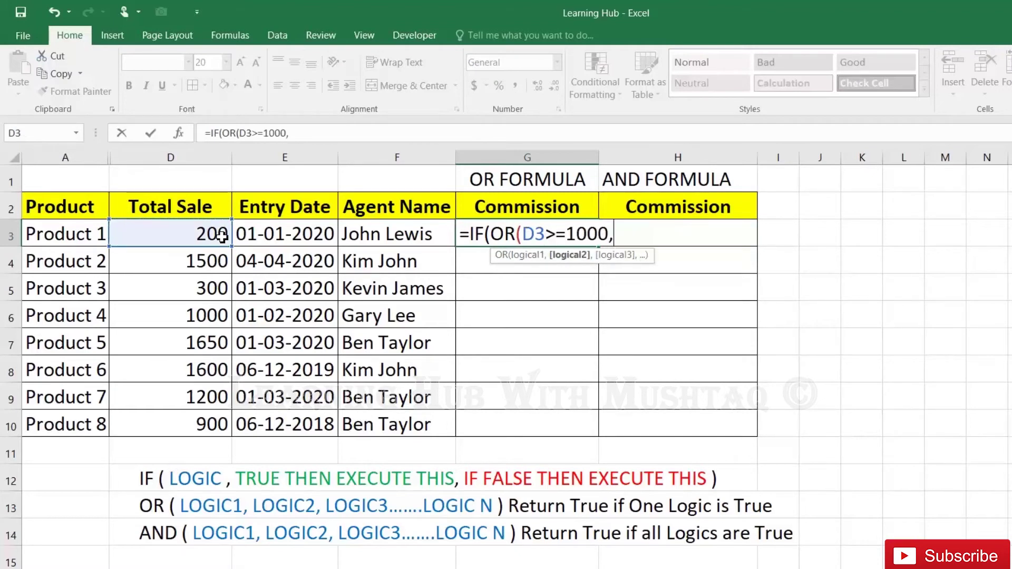
click(314, 232)
text(>=)
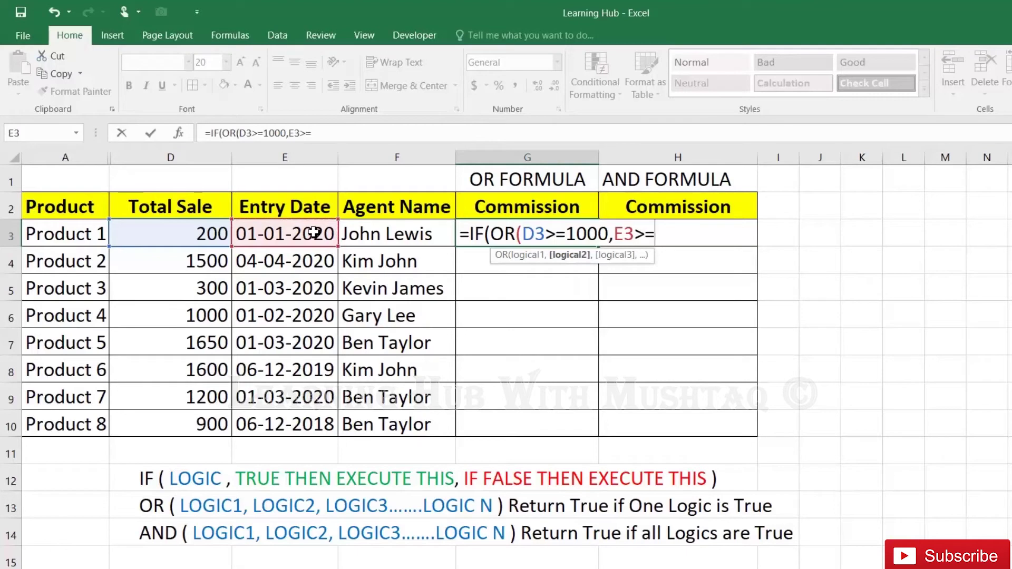
text(D)
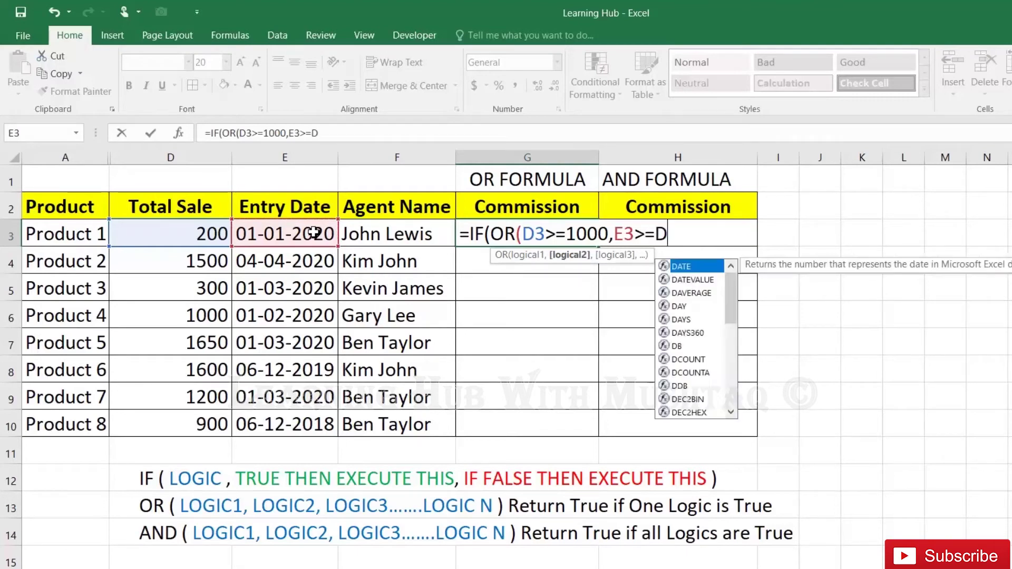
text(ATE()
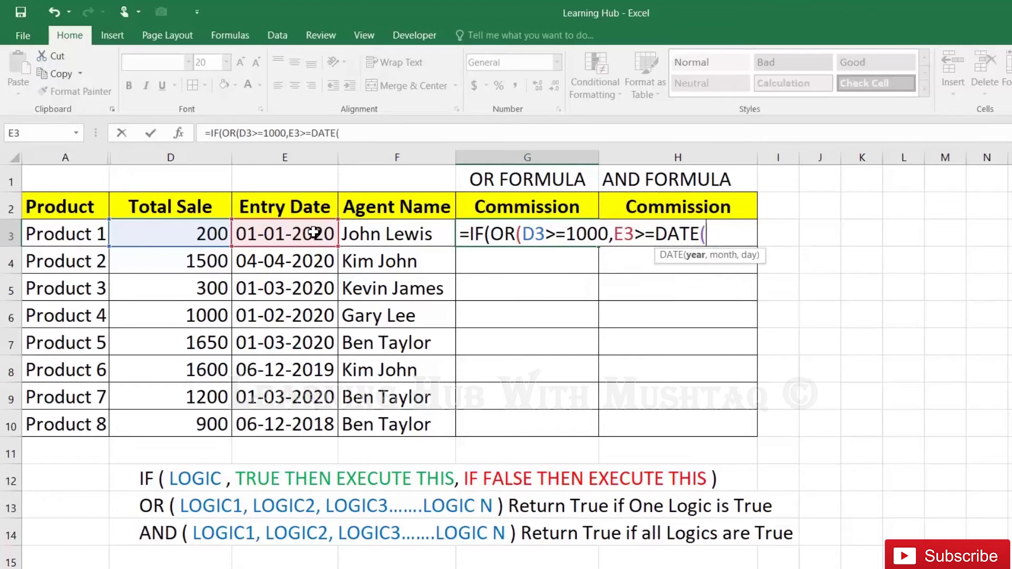
text(2020,0)
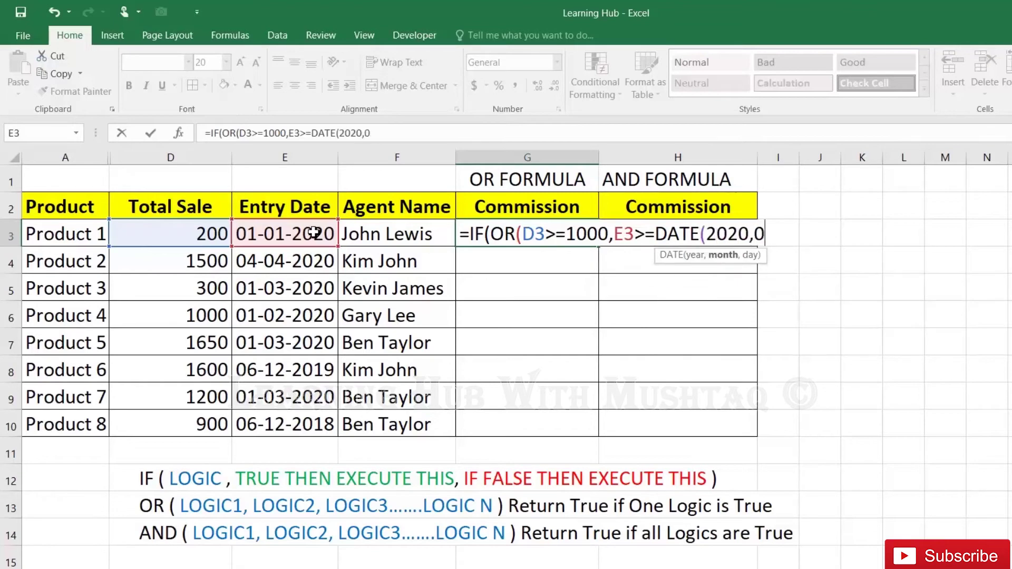
text(1,01))
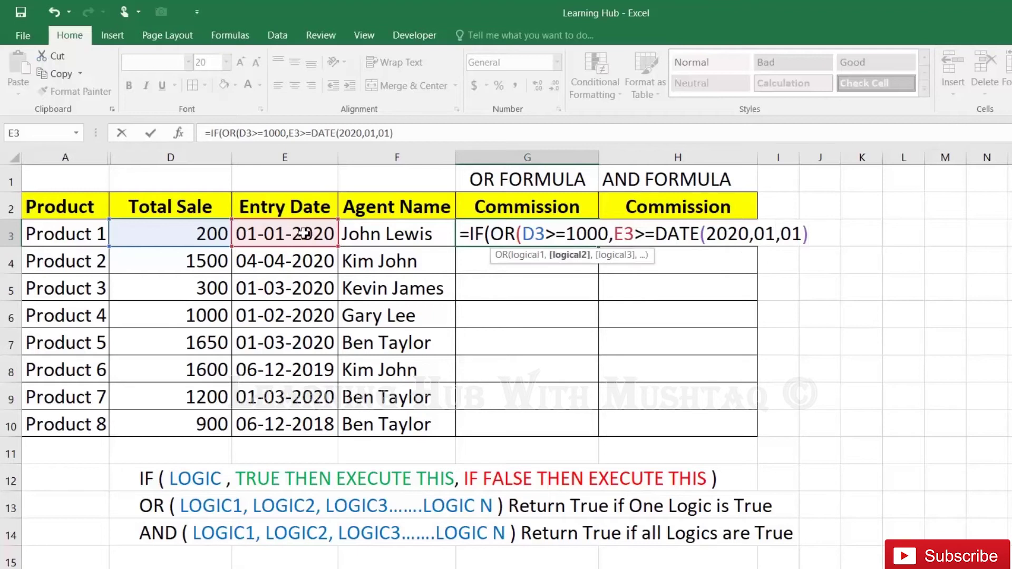
text(),)
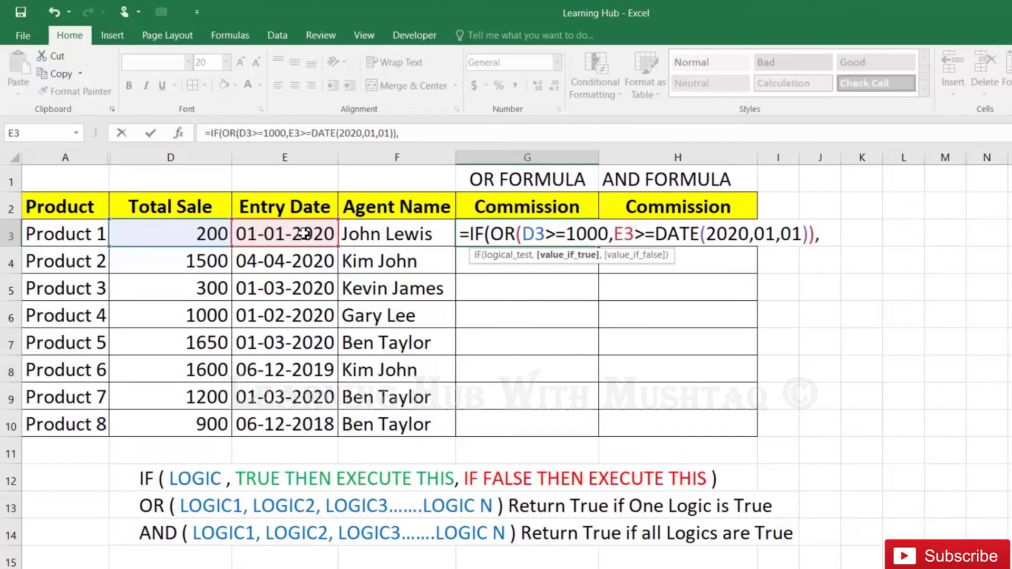
text("20%)
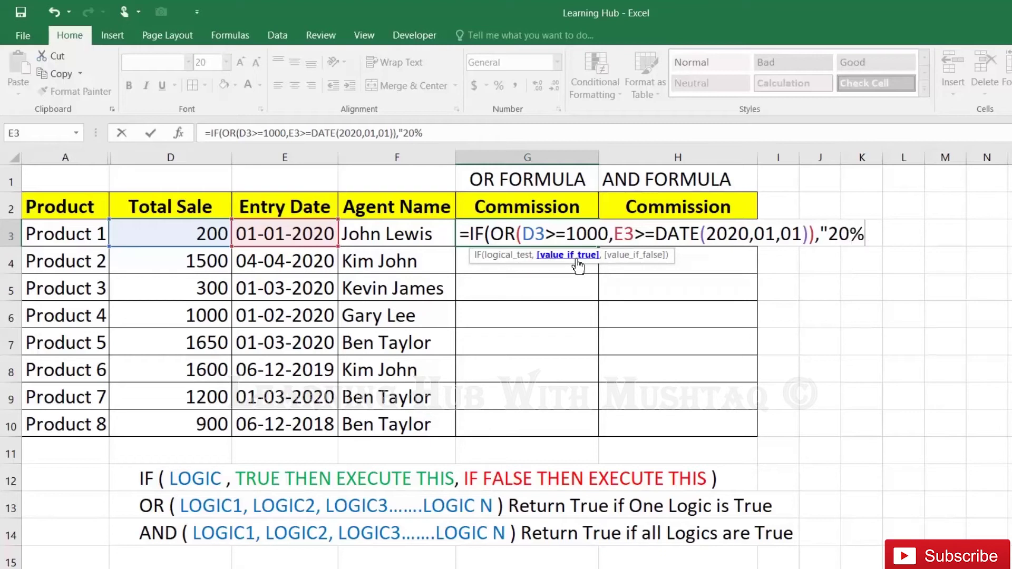
text(",)
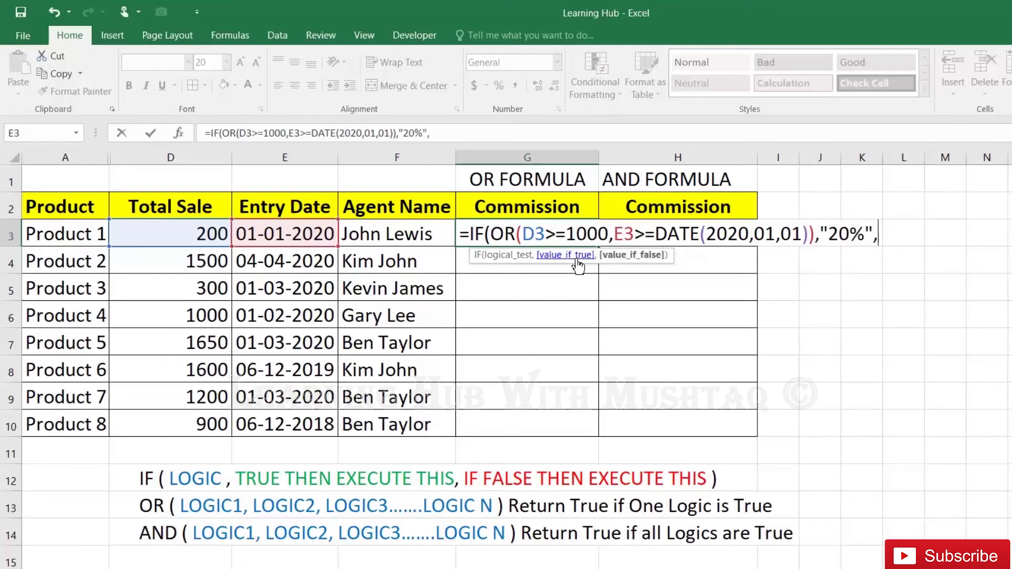
text("10%)
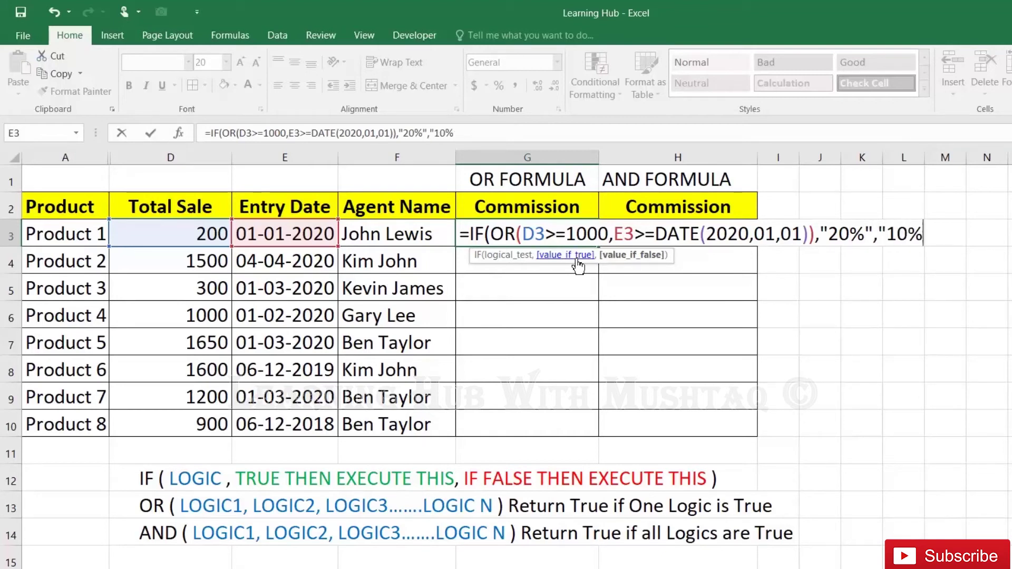
text(")
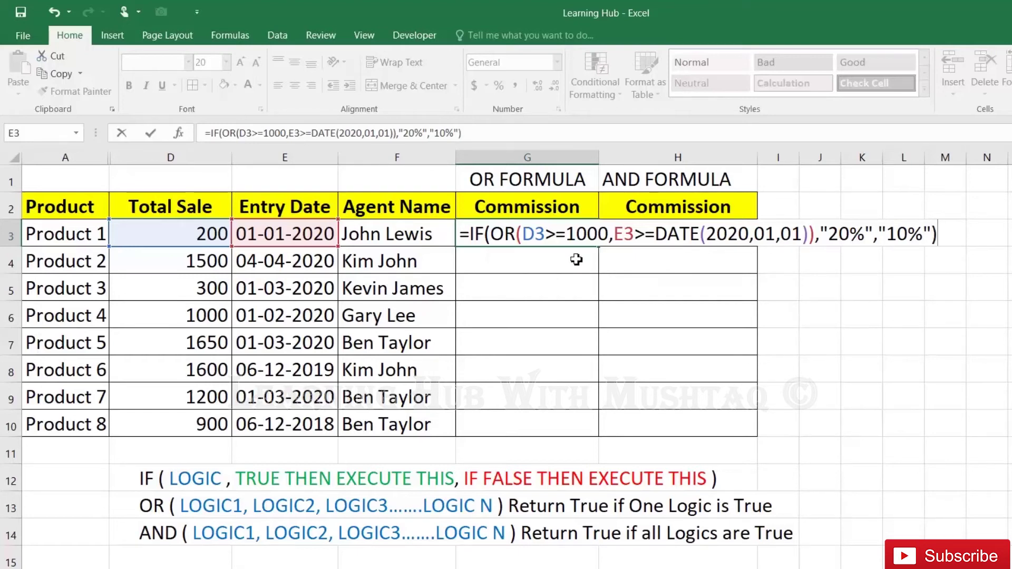
key(Return)
Step: Fill G3's OR formula down to G10 and check Product 1's sale, date and formula
click(580, 233)
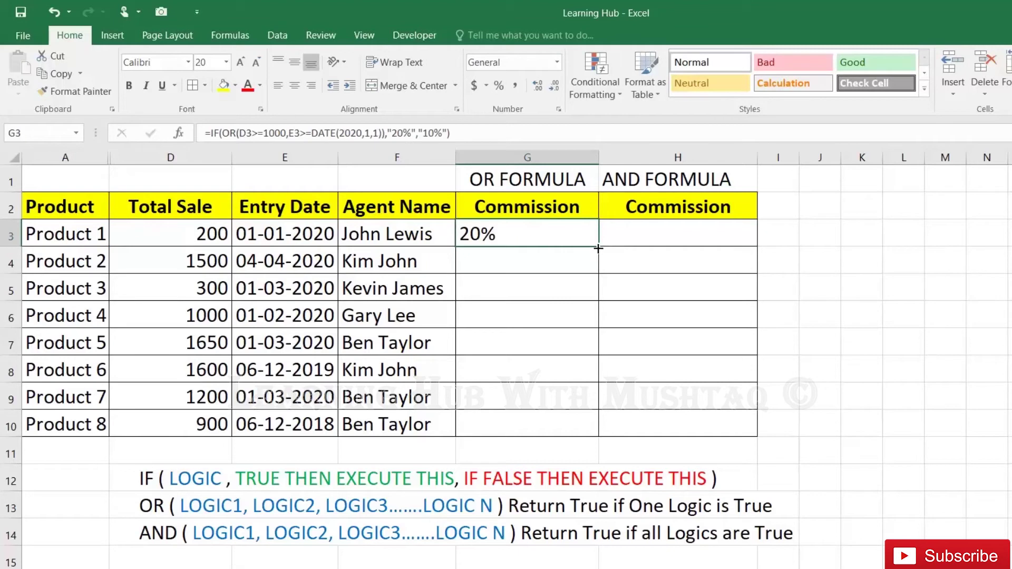
drag(600, 249, 601, 432)
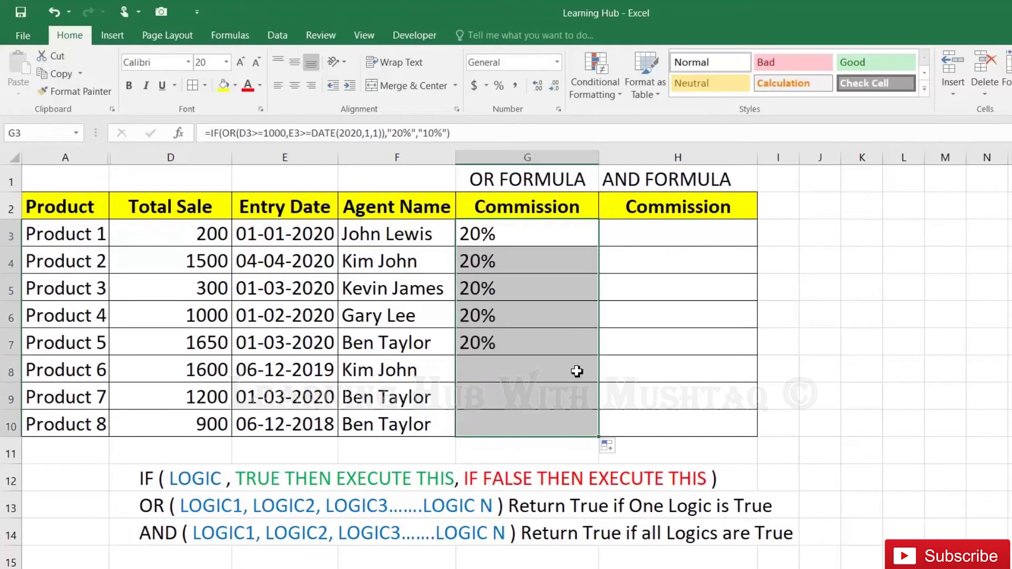
click(482, 243)
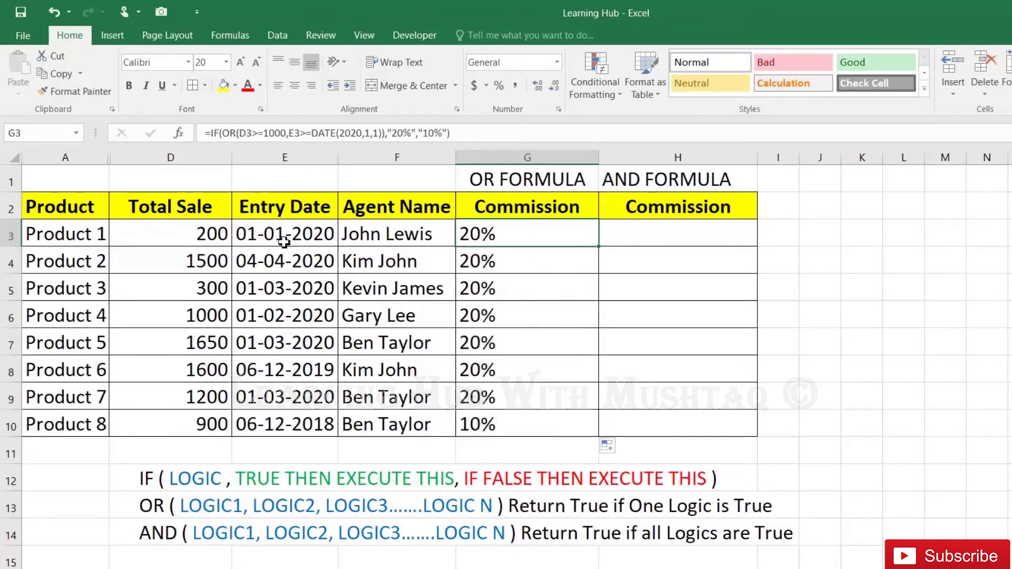
click(203, 234)
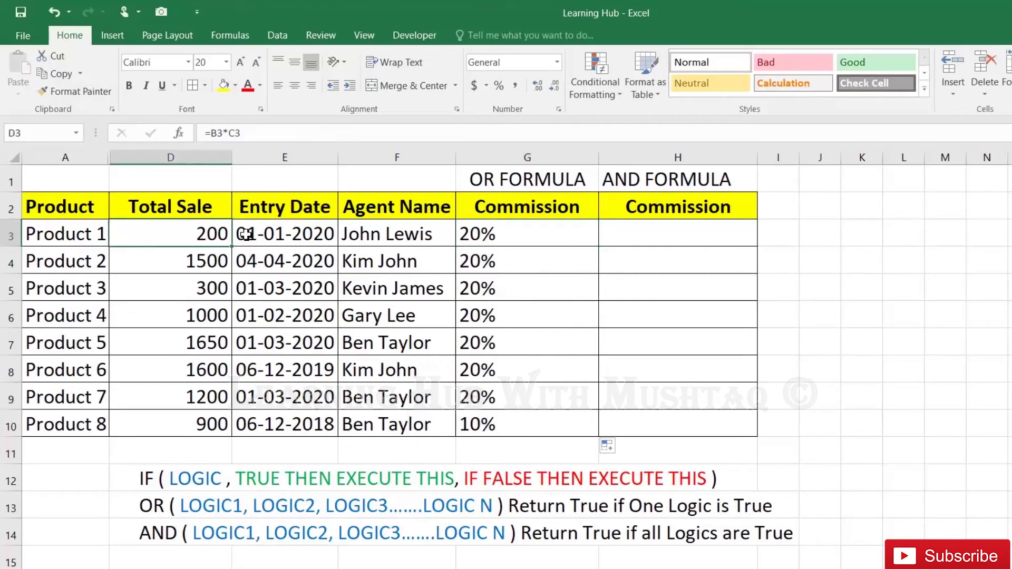
click(287, 235)
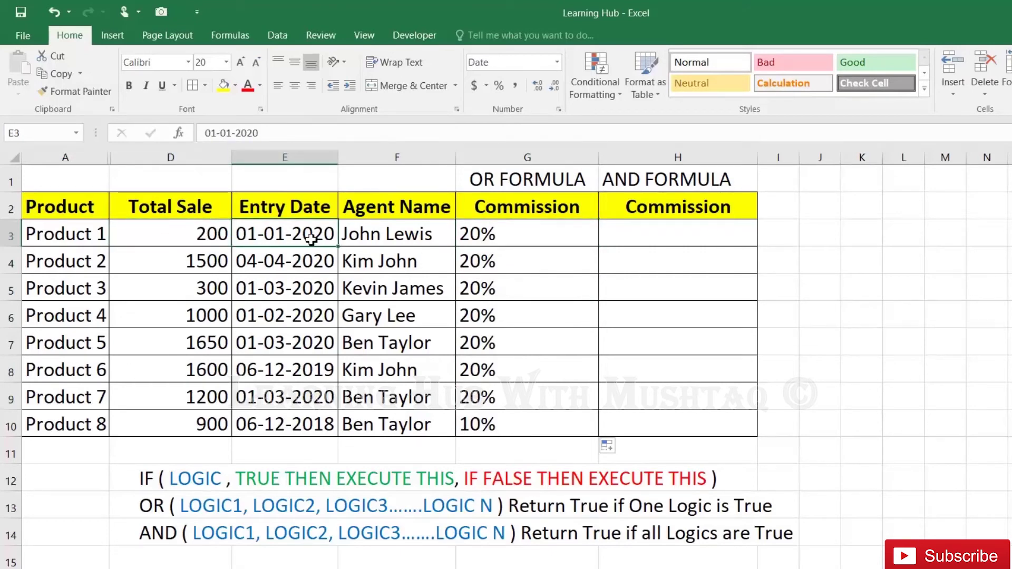
click(497, 235)
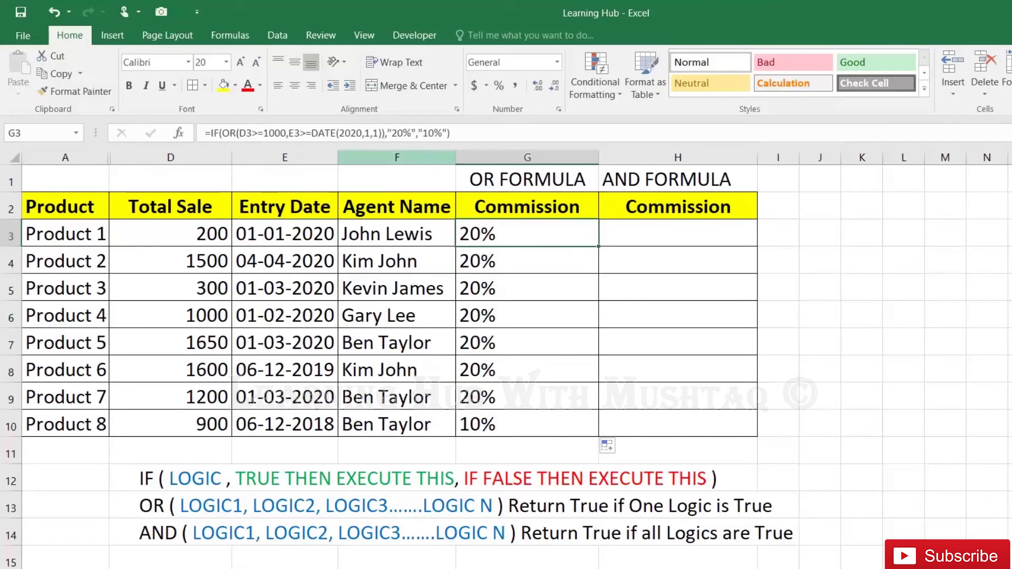
Step: Verify Products 2, 3, 4 and 8 sales and dates, confirming G10's formula returns 10%
drag(216, 262, 267, 262)
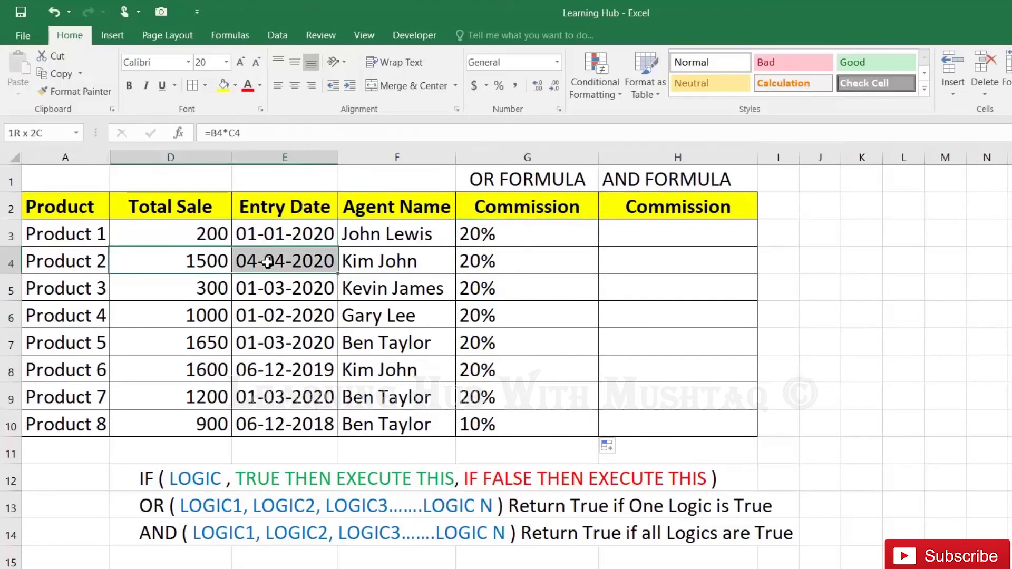
click(215, 290)
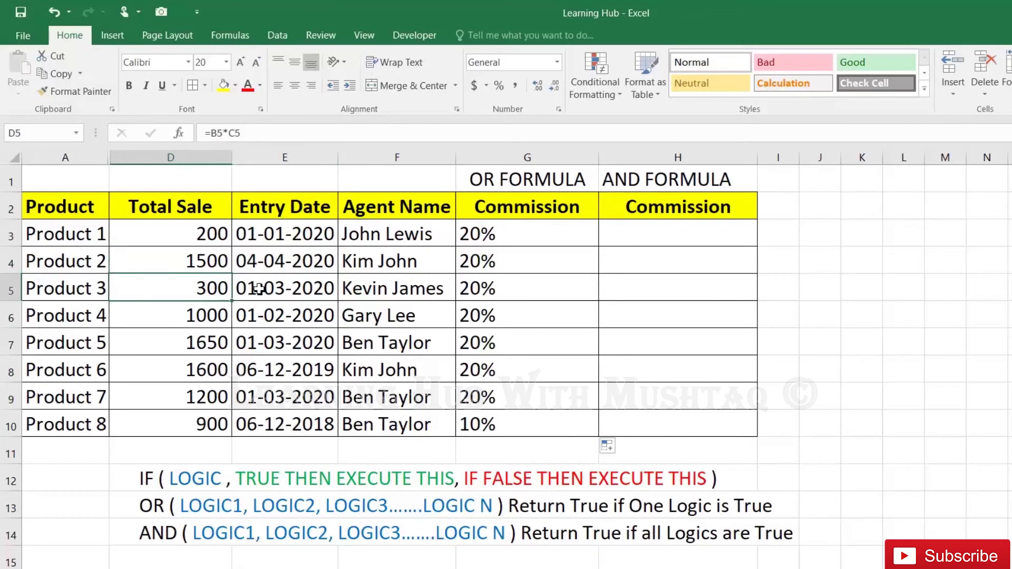
click(274, 288)
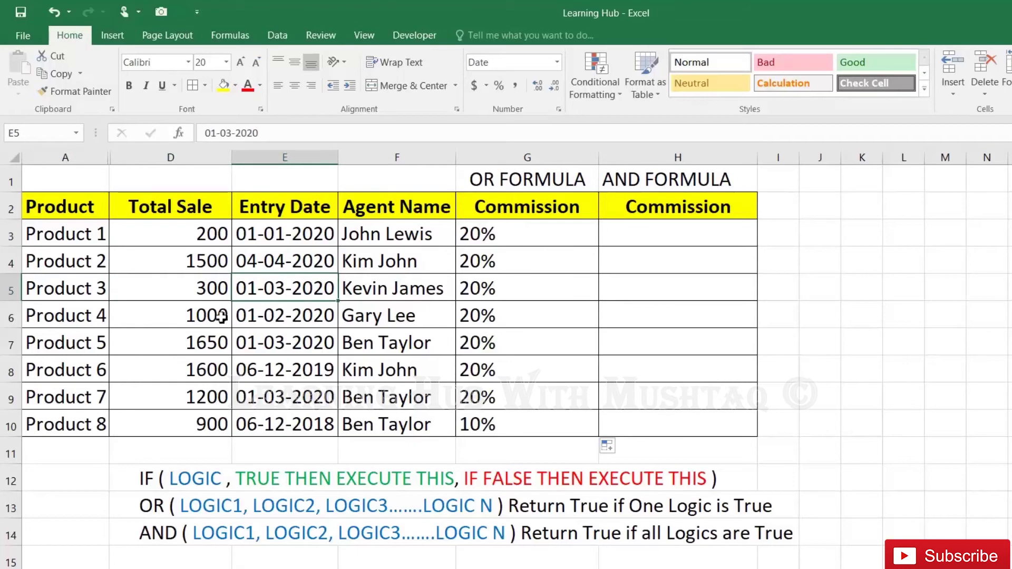
drag(225, 318, 266, 317)
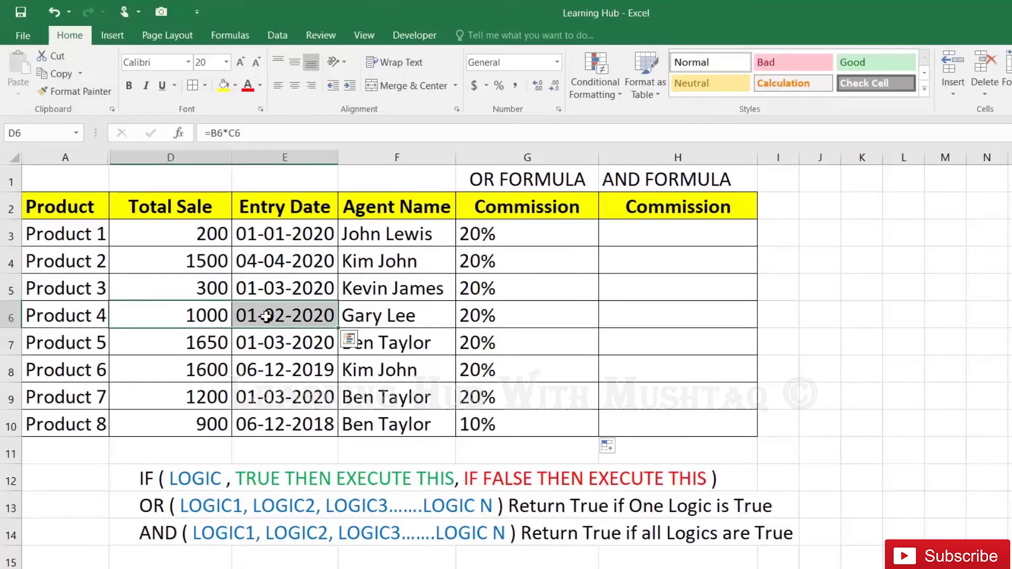
click(220, 425)
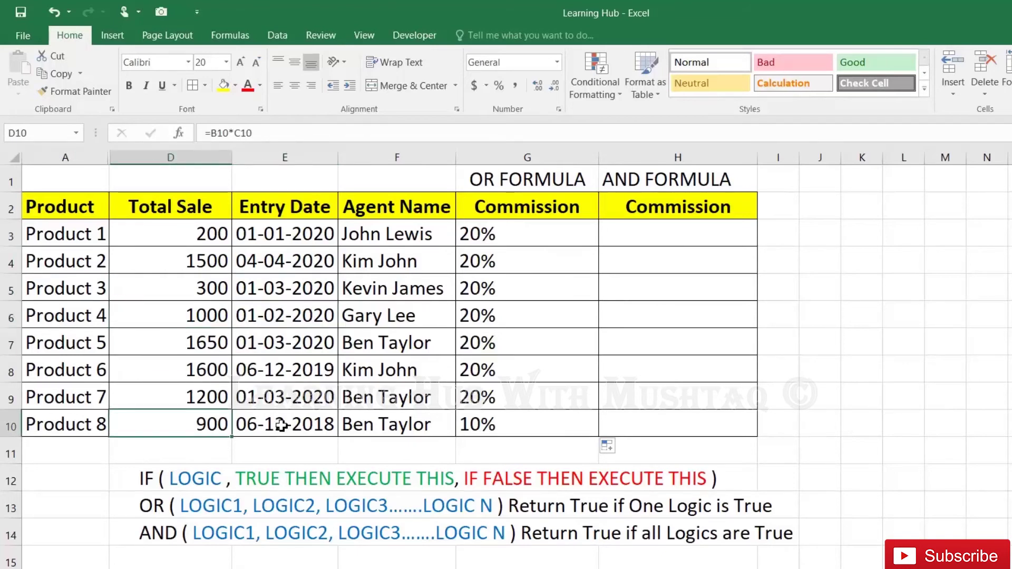
click(278, 425)
double_click(520, 424)
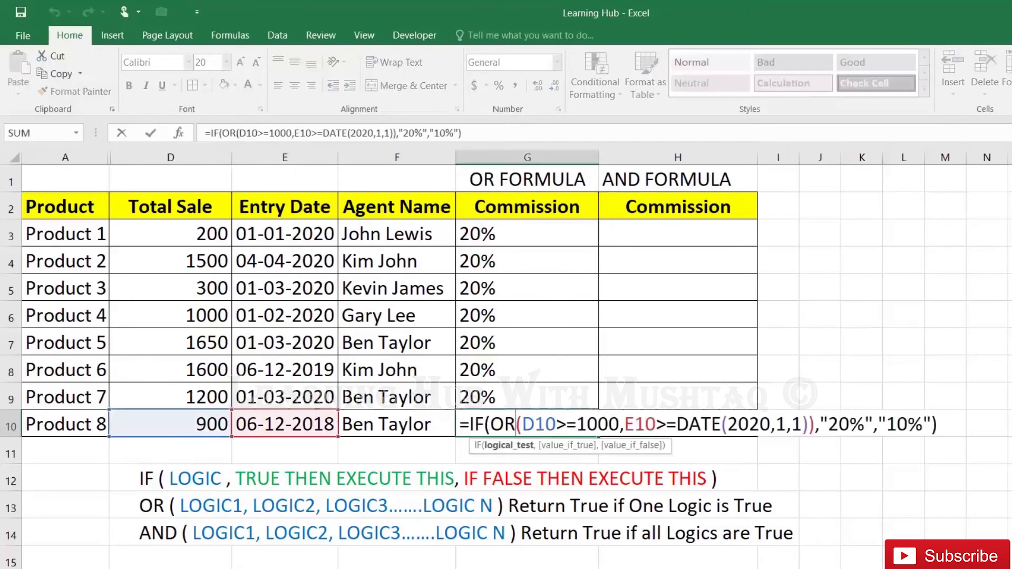
drag(625, 424, 656, 424)
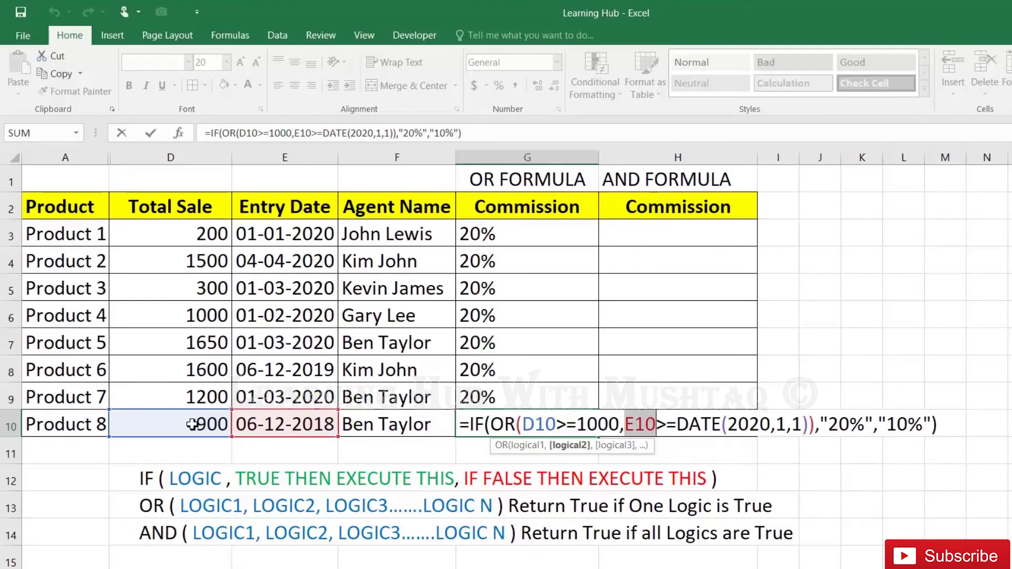
key(ctrl+Return)
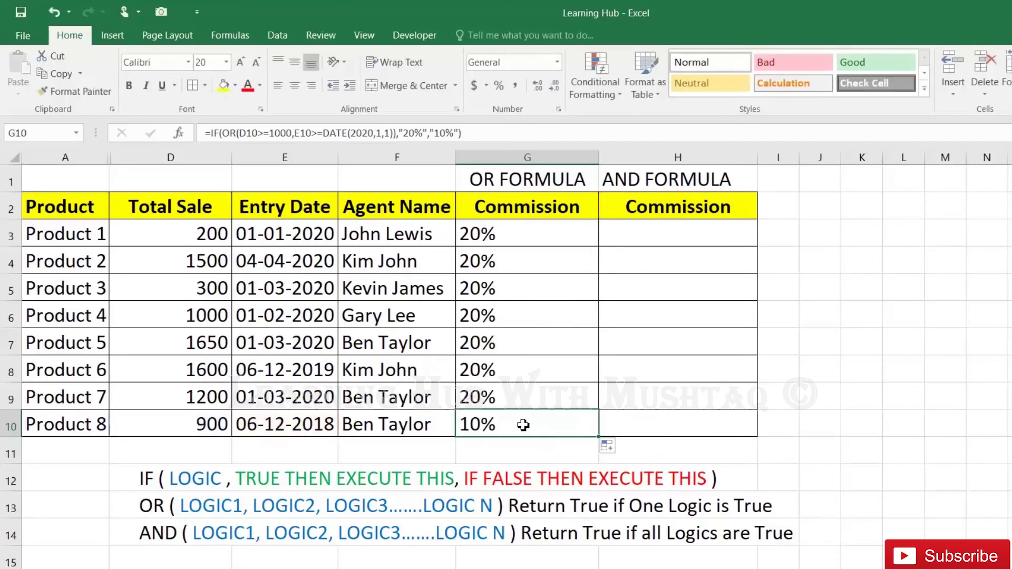
Step: Set Product 6's total sale to 200, check G8 drops to 10%, then undo back to 1600
click(204, 370)
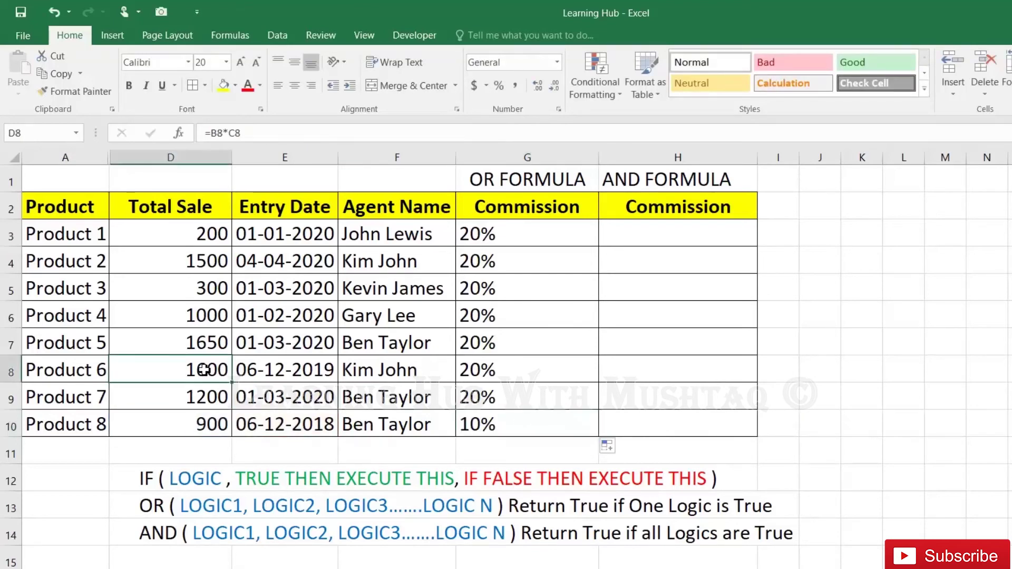
text(200)
key(ctrl+Return)
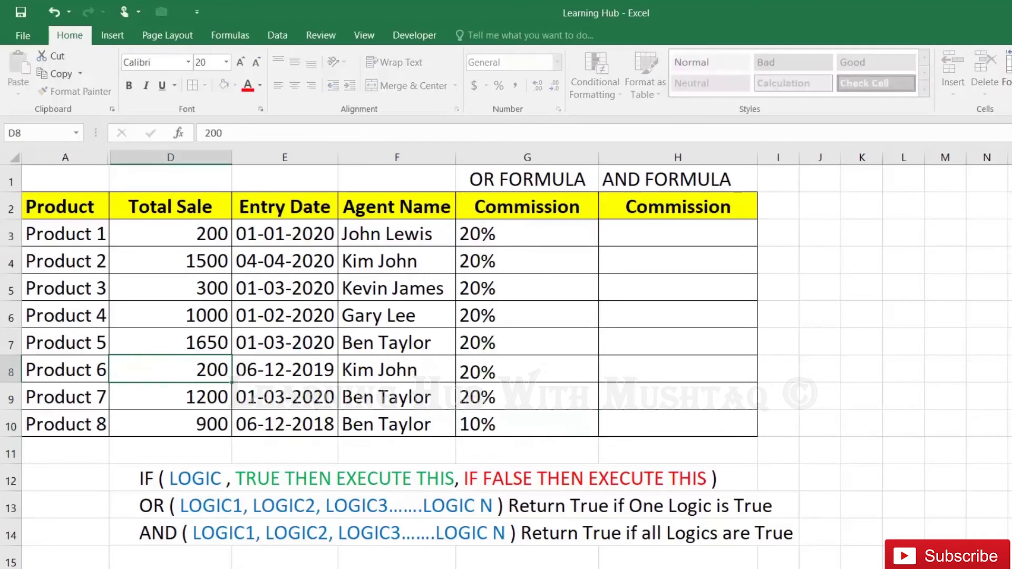
key(Down)
click(472, 370)
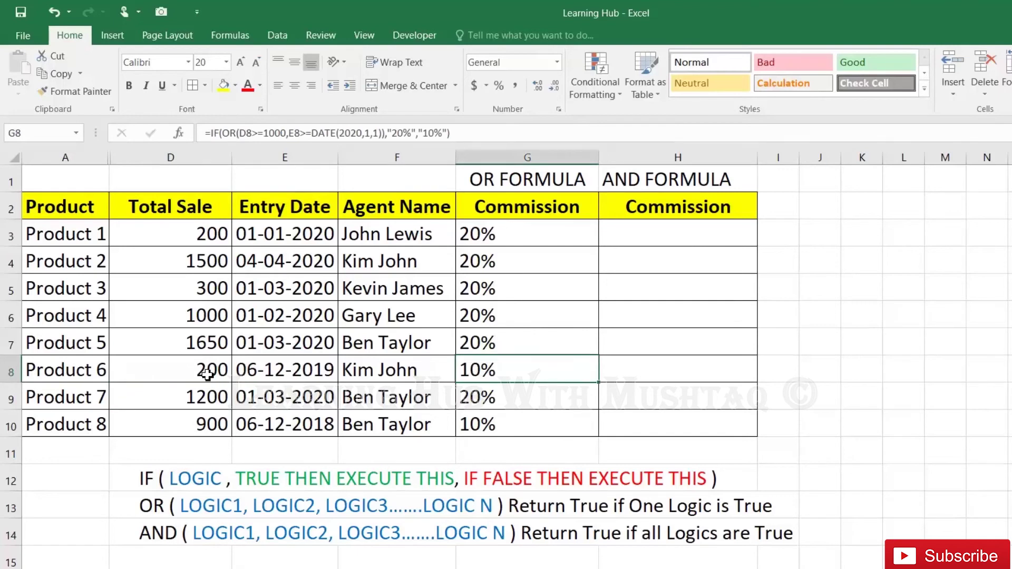
click(283, 371)
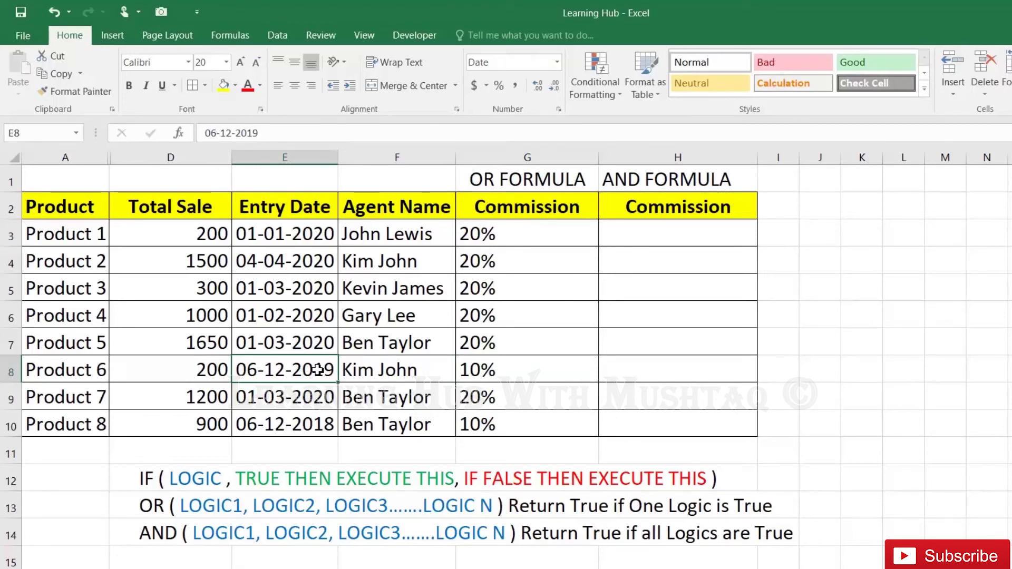
click(204, 370)
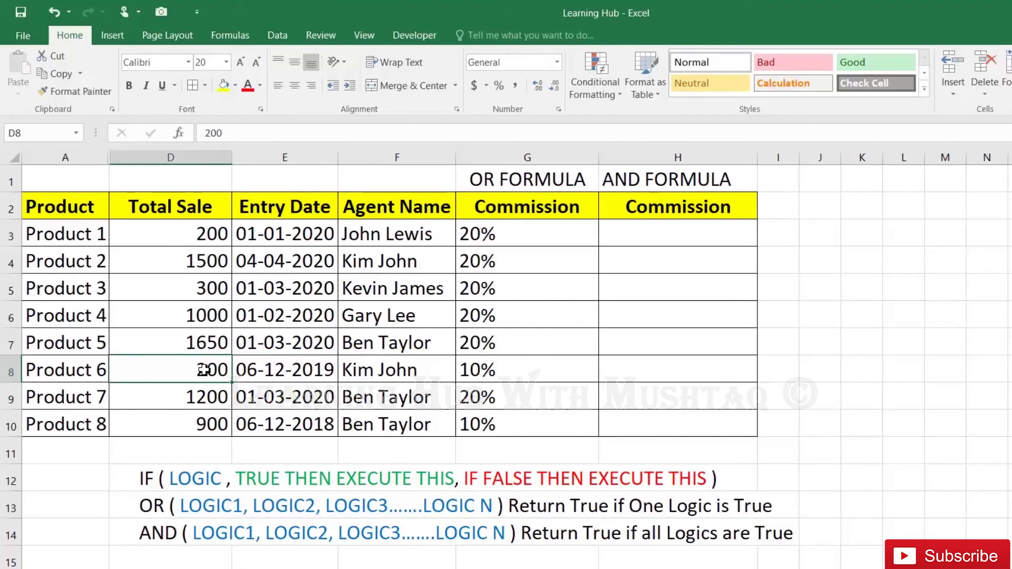
key(ctrl+z)
key(ctrl+z)
click(638, 234)
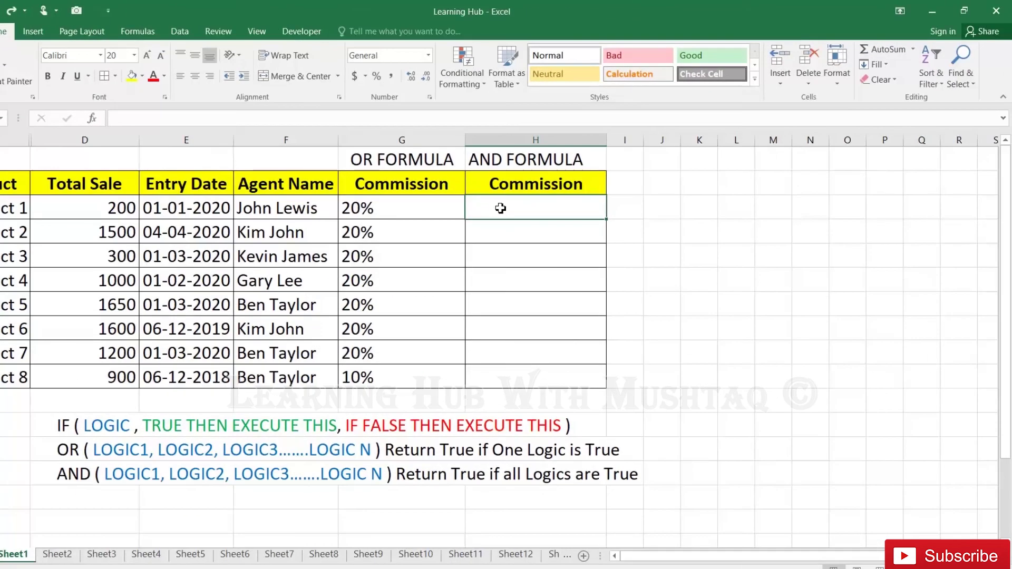
Step: Enter =IF(AND(D3>=1000,E3>=DATE(2020,01,01)),"20%","10%") in H3, returning 10% for Product 1
text(=IF)
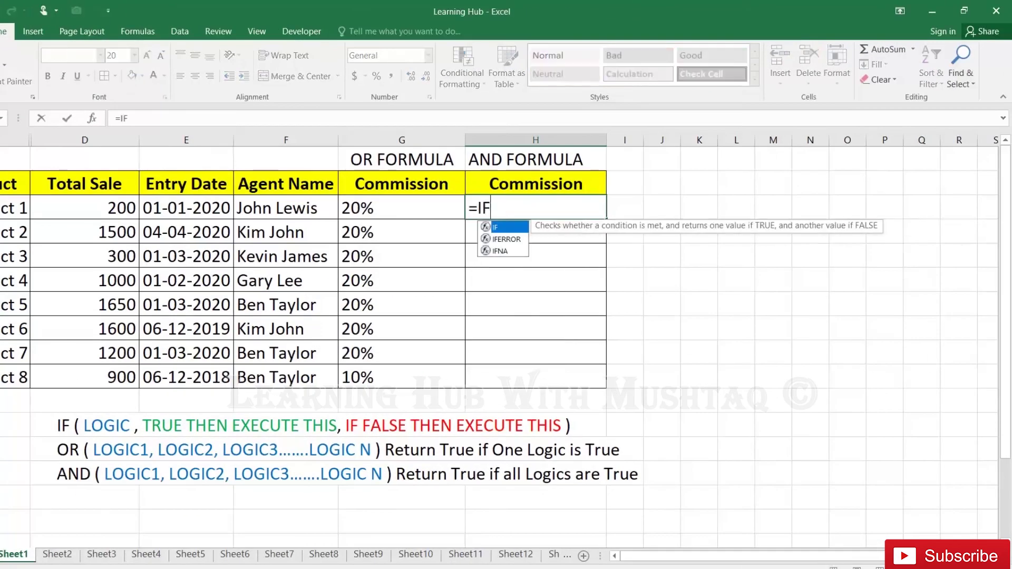
text((AND()
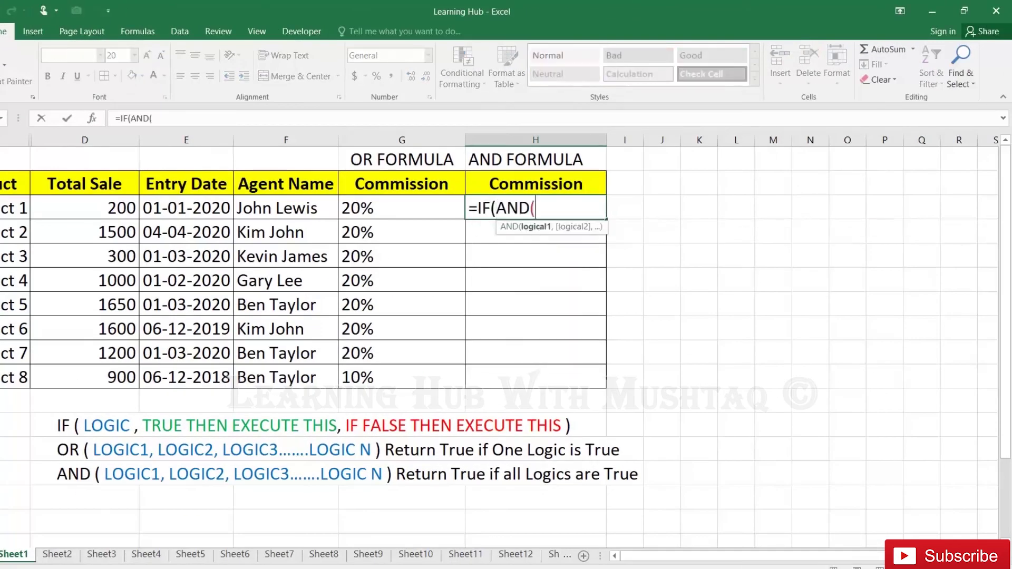
click(123, 210)
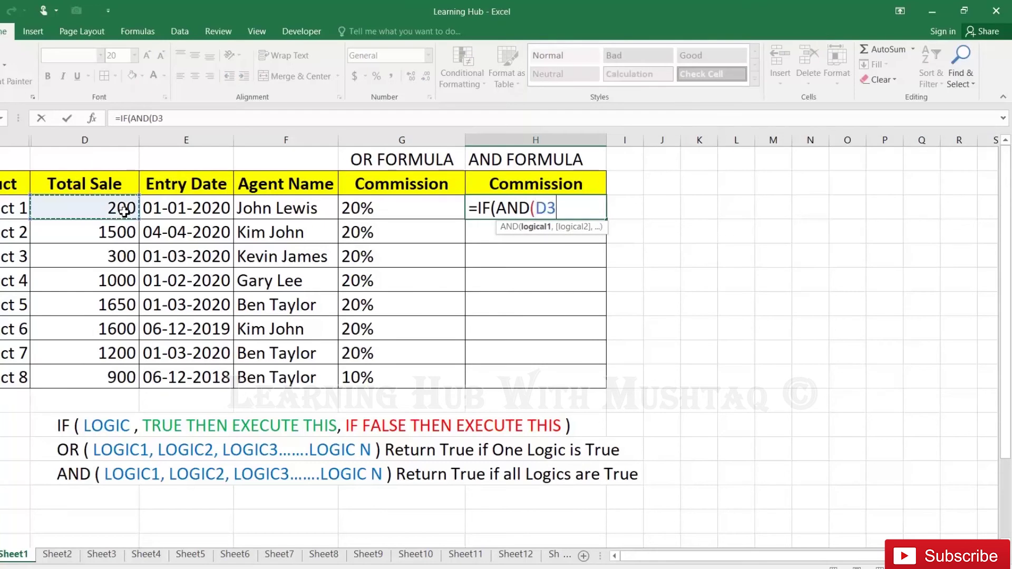
text(>=1000,)
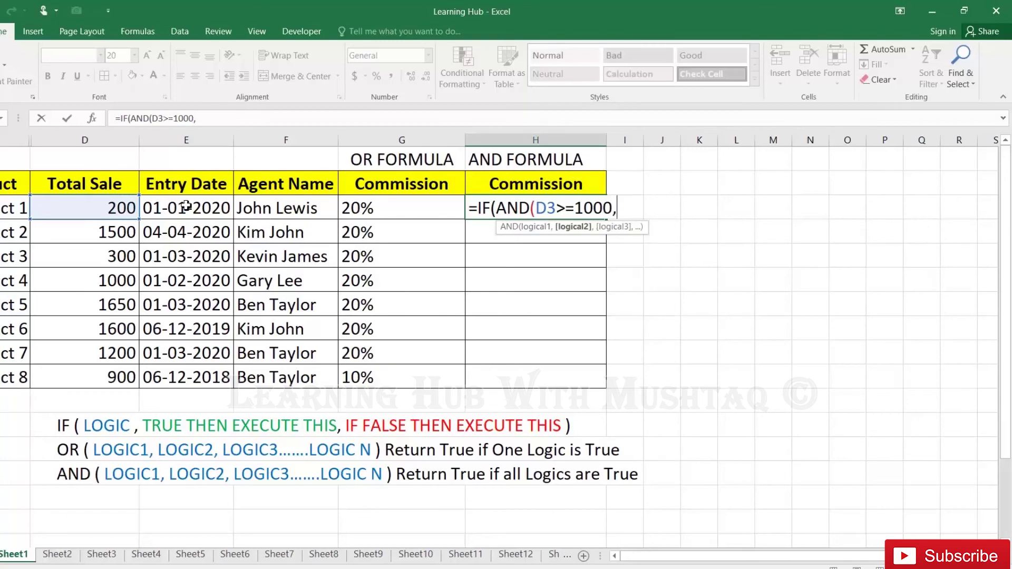
click(187, 206)
text(>=)
text(DAT)
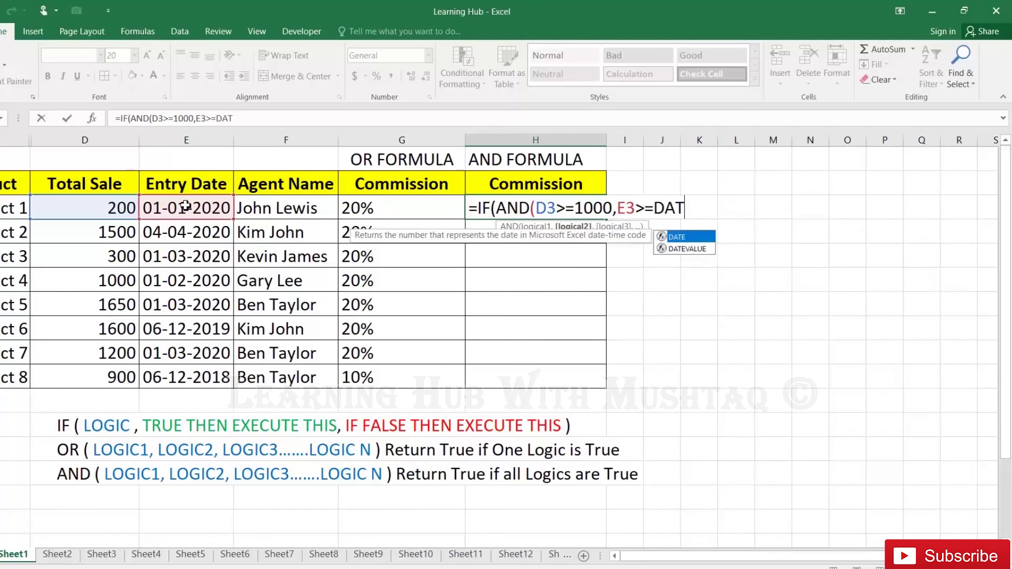
text(E(20)
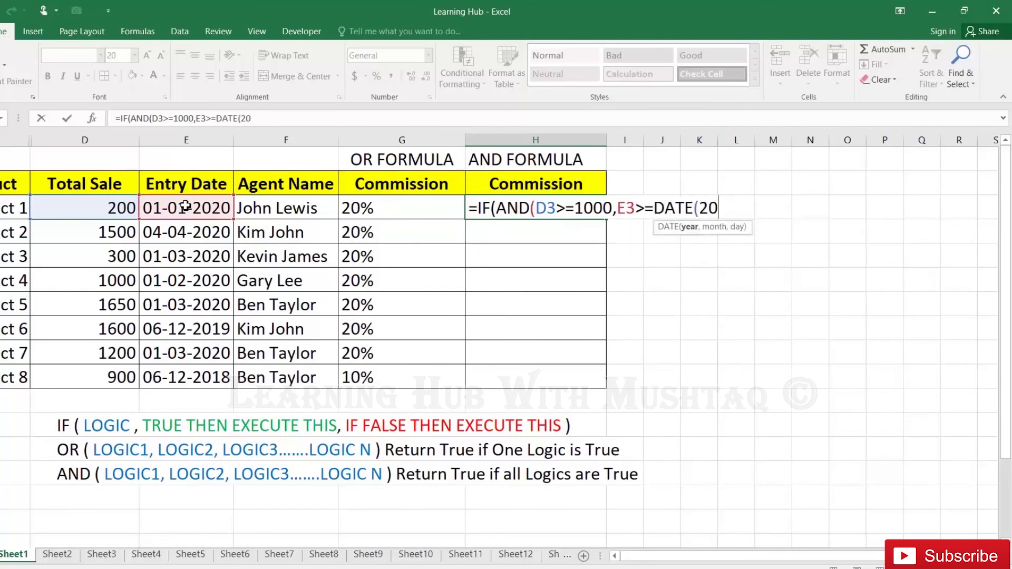
text(20,01,01))
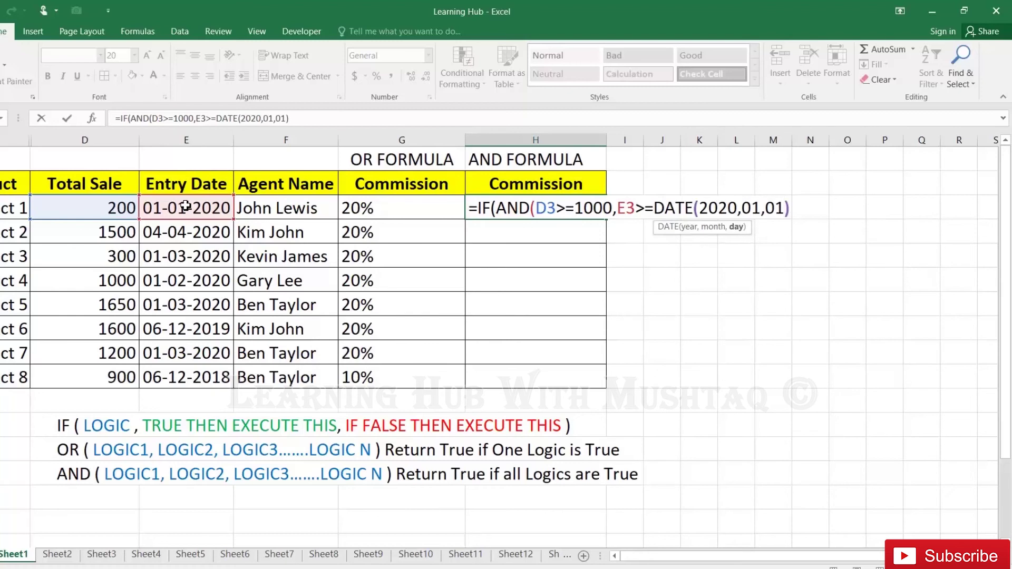
text(),"20%",)
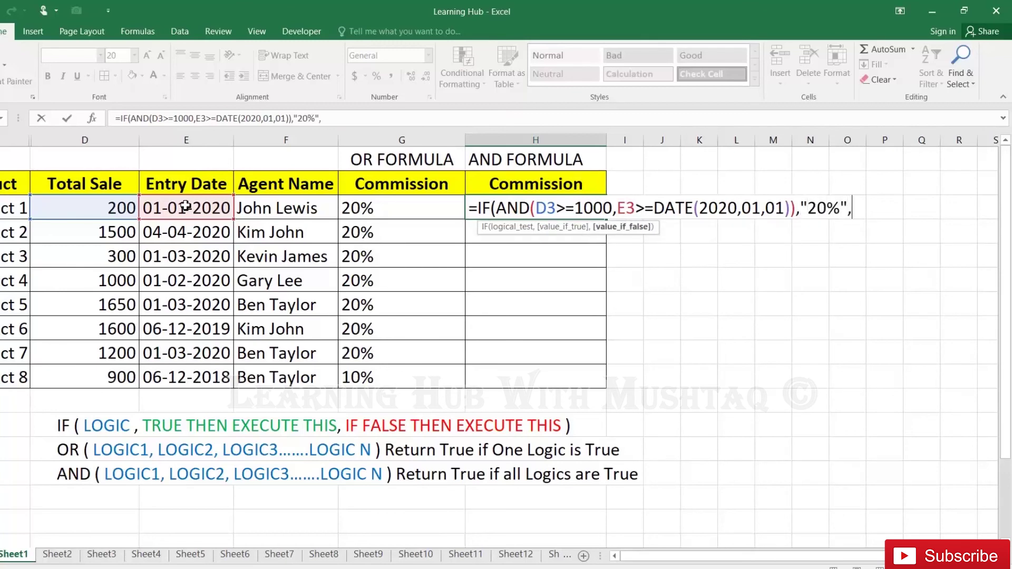
text("10%")
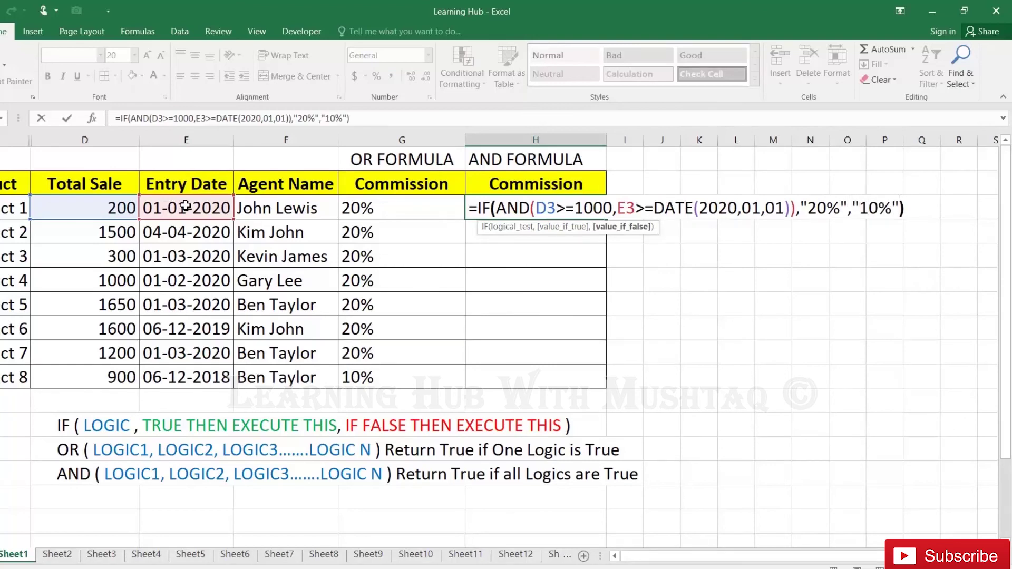
key(Return)
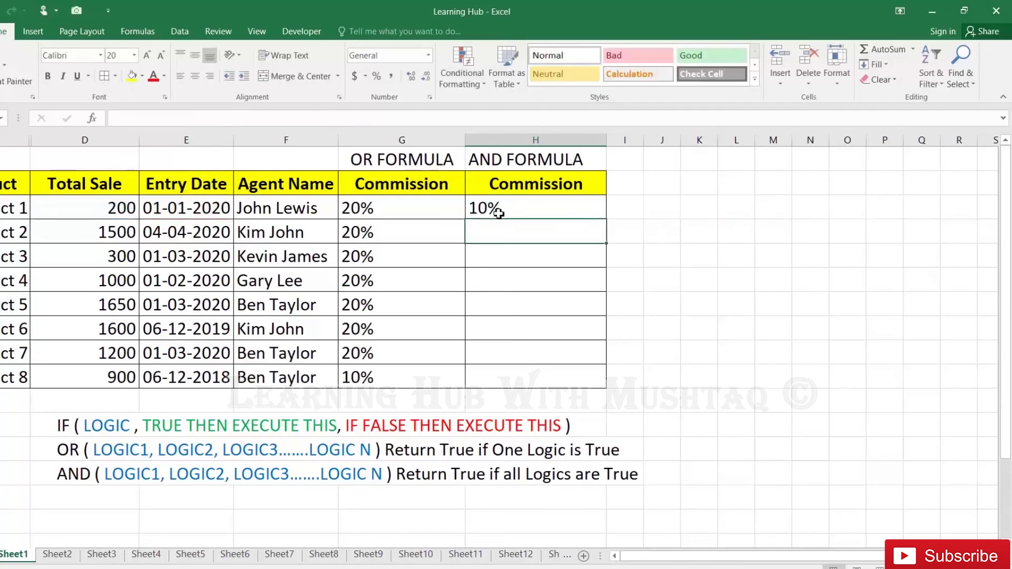
Step: Fill the AND formula from H3 down to H10 and check Product 1's sale and date
click(499, 213)
drag(605, 219, 607, 390)
click(487, 206)
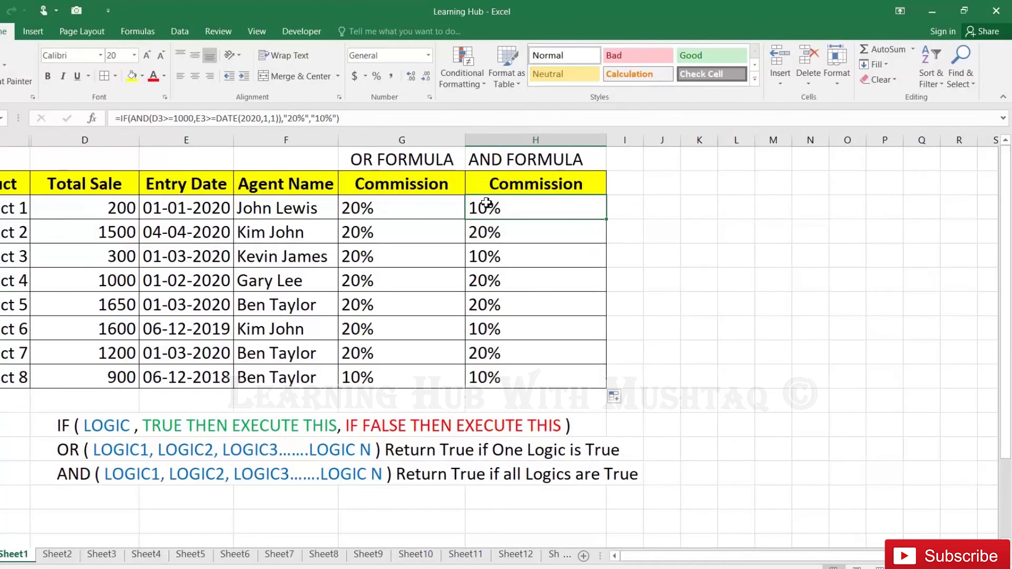
click(127, 209)
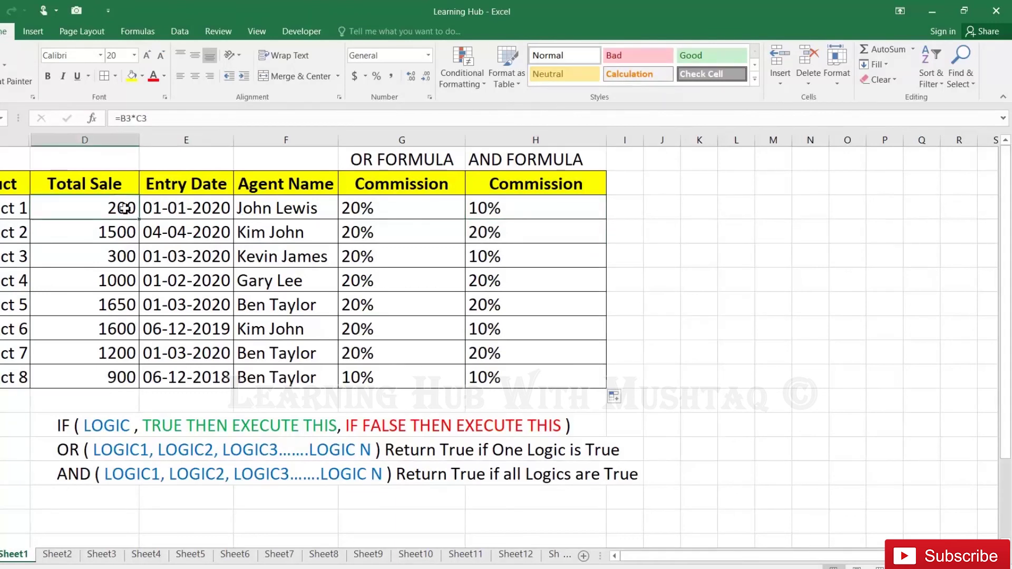
click(180, 208)
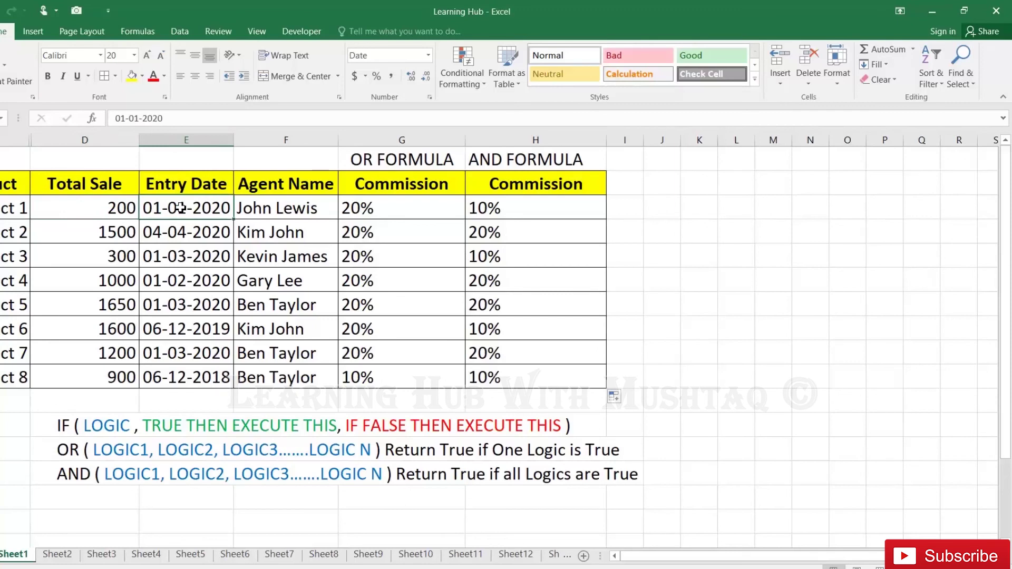
Step: Inspect H3's AND formula and its 10% false result without changing it
click(113, 204)
click(486, 207)
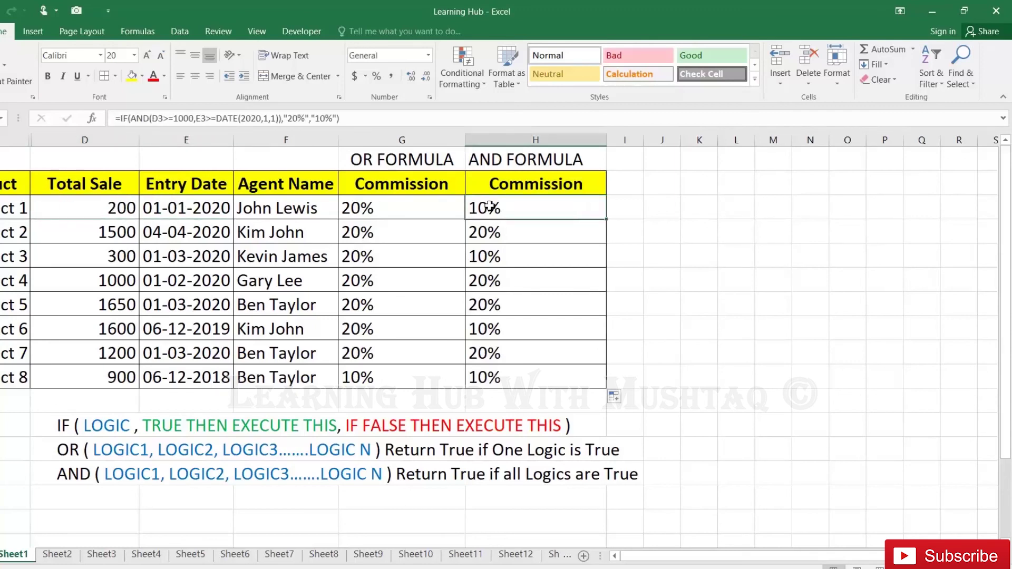
double_click(547, 209)
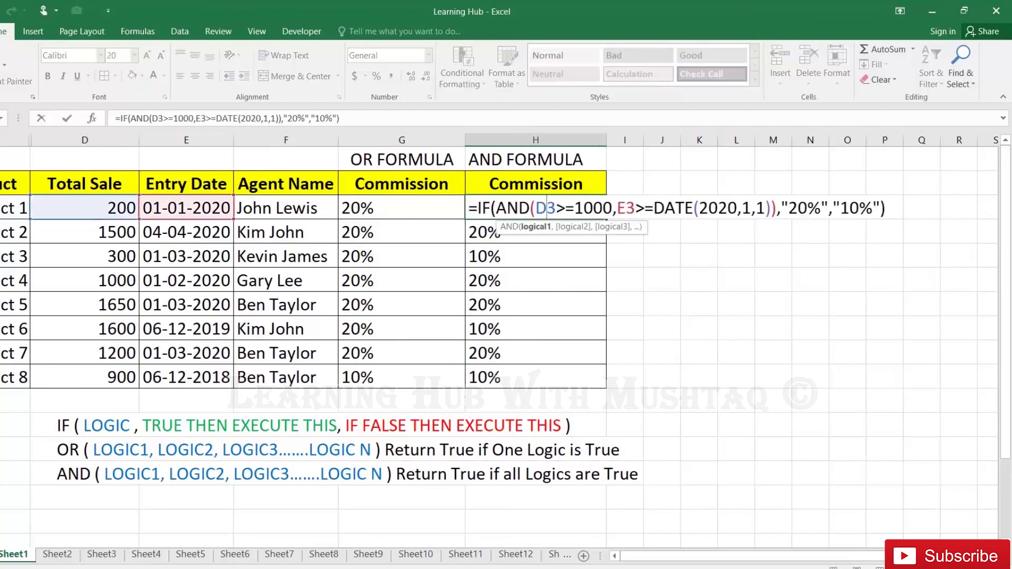
drag(833, 208, 881, 208)
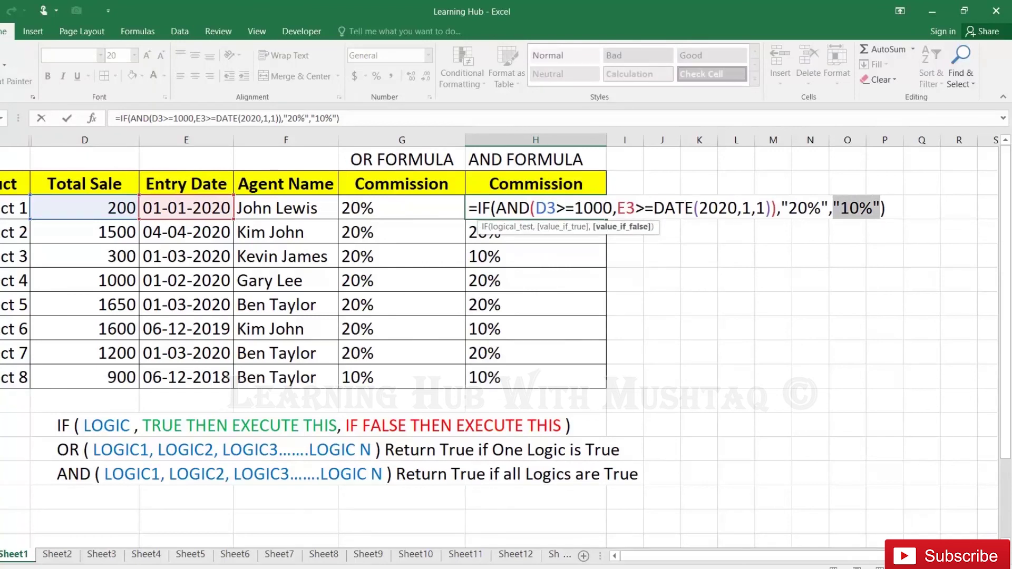
key(Escape)
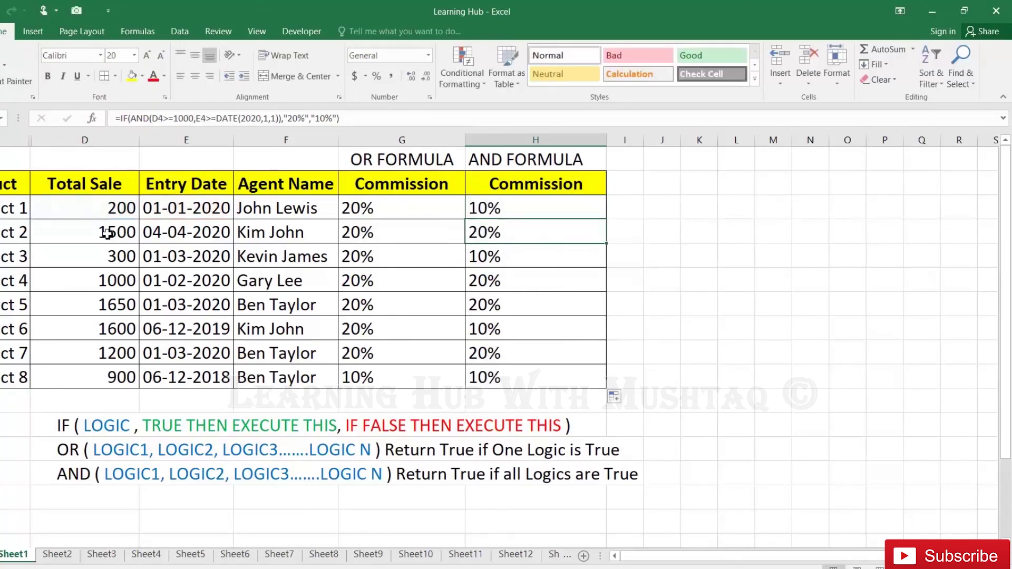
Step: Check Product 2's 1500 sale and entry date, and Product 3's formula and 300 sale
drag(108, 232, 150, 234)
click(107, 236)
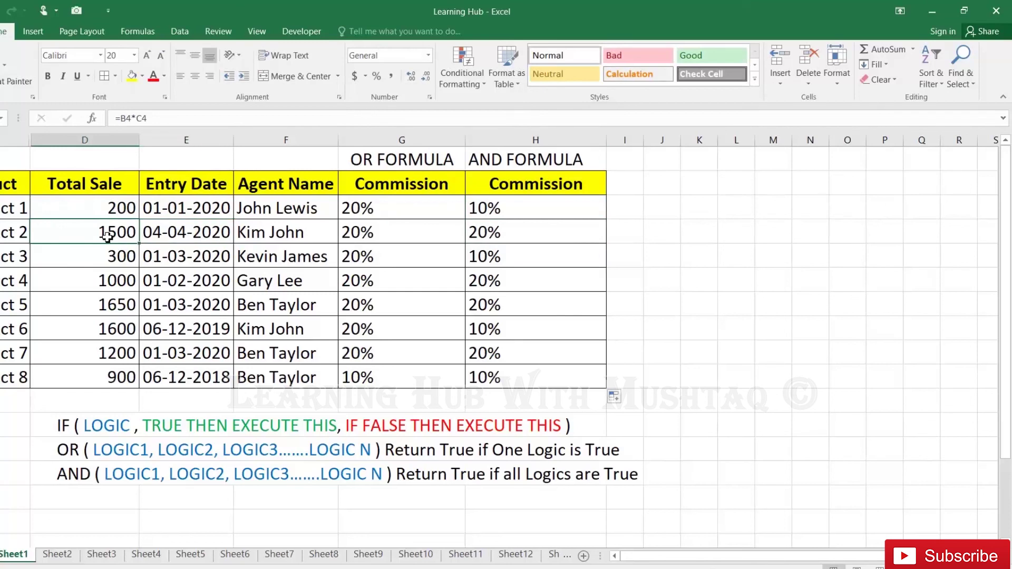
click(179, 230)
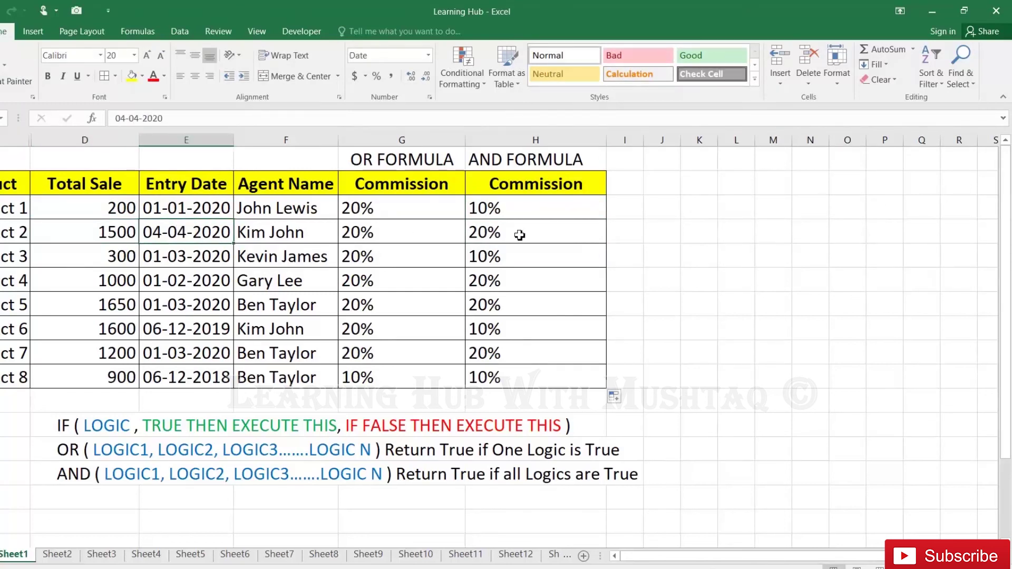
click(486, 256)
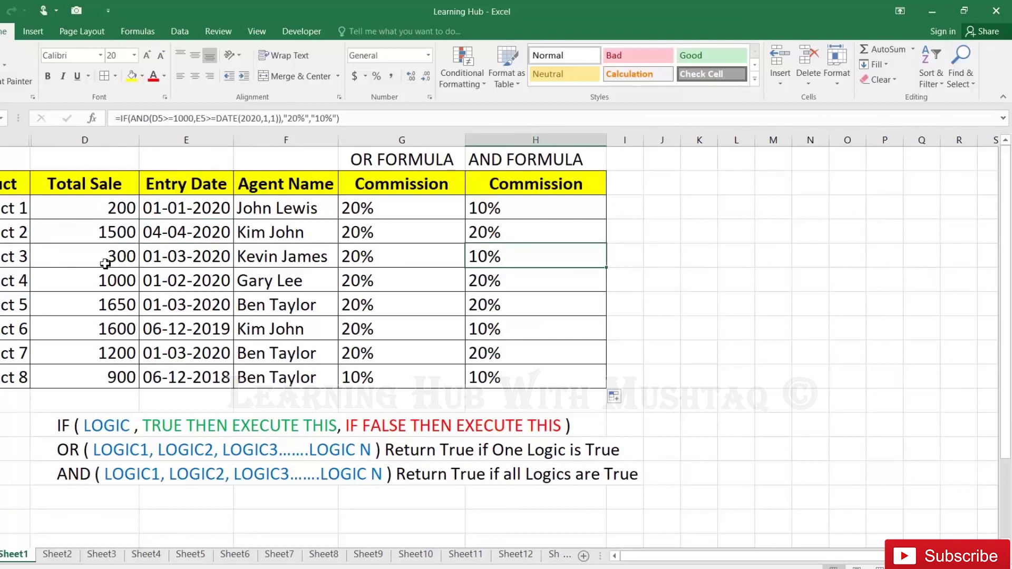
click(105, 264)
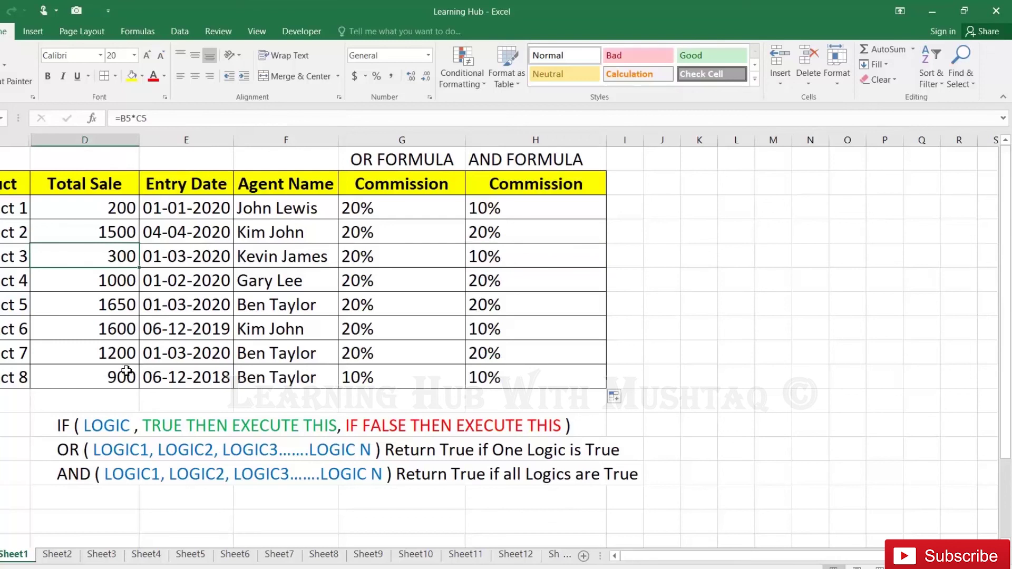
Step: Inspect Product 6's 1600 sale, 2019 date and H8 formula, whose failed date condition yields 10%
click(129, 330)
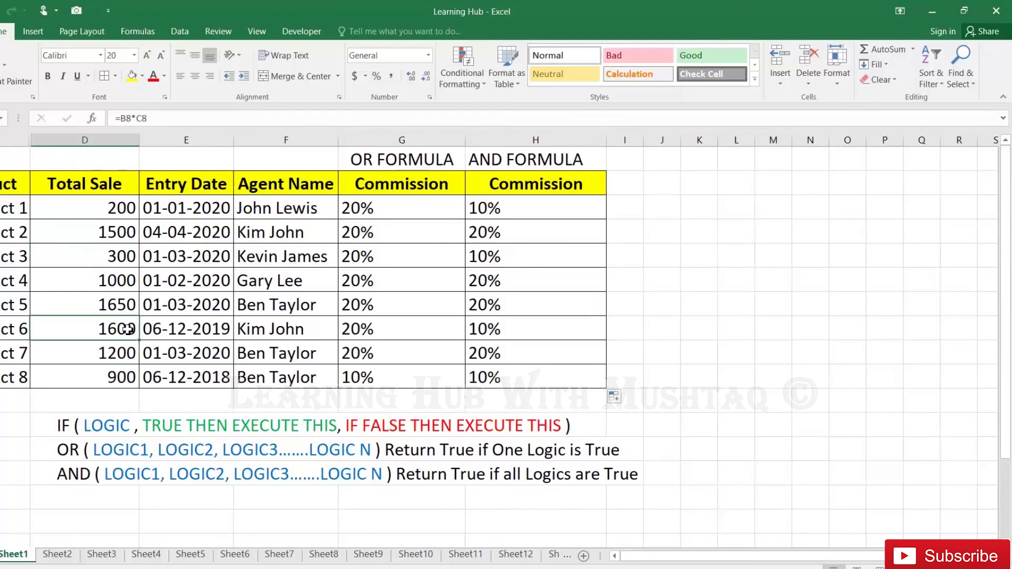
click(225, 334)
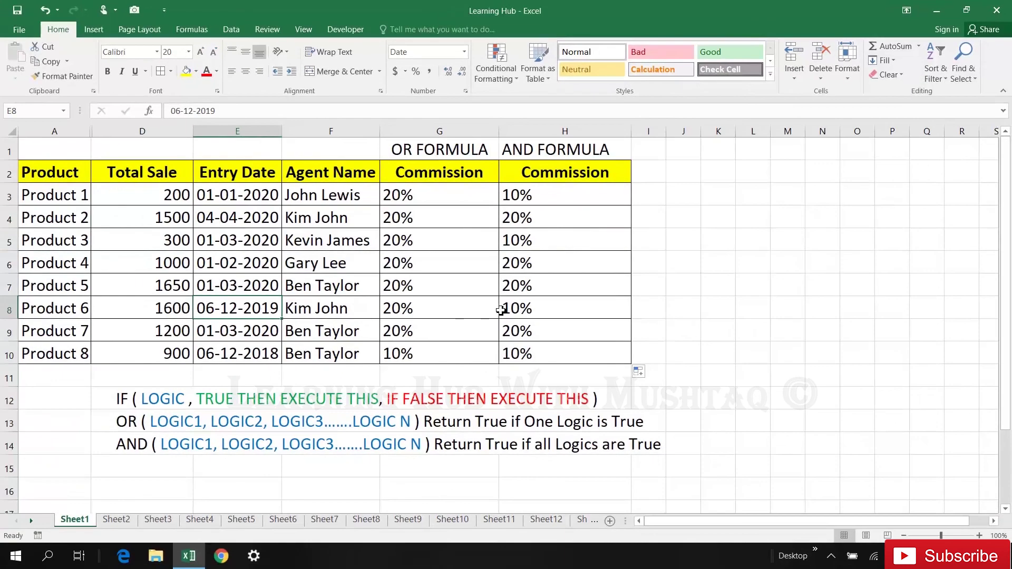
click(488, 331)
double_click(519, 312)
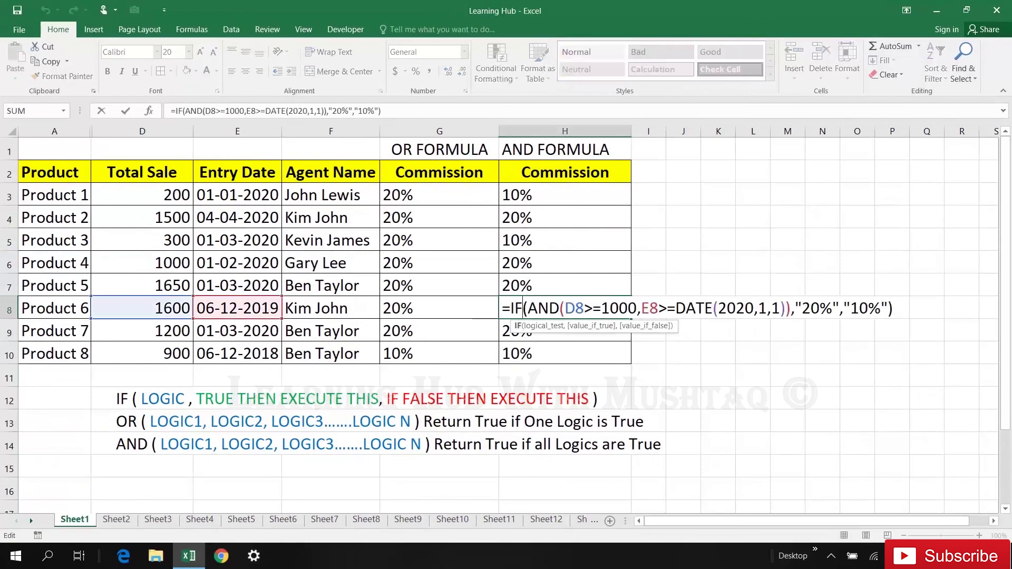
drag(640, 308, 781, 308)
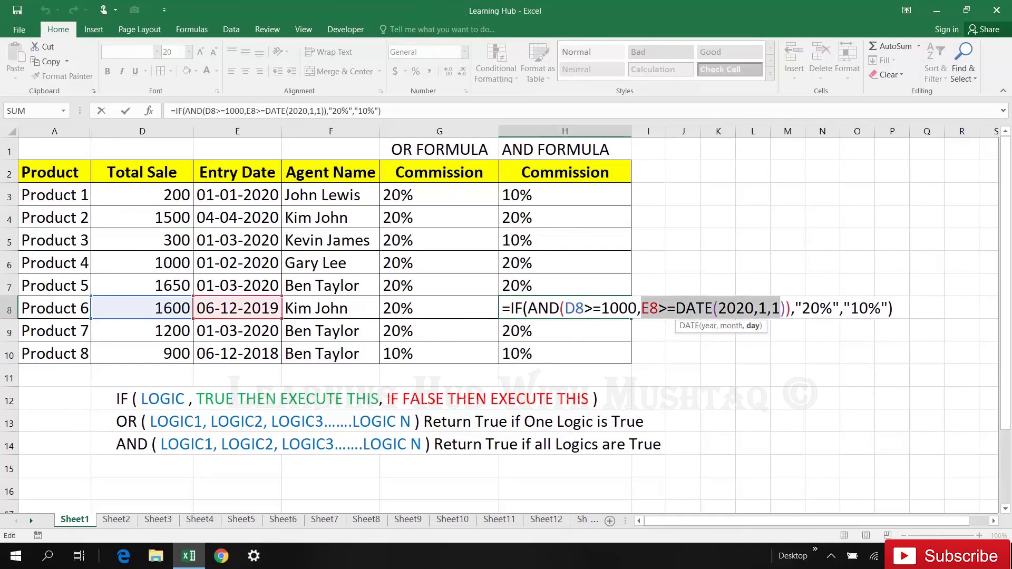
drag(844, 308, 881, 309)
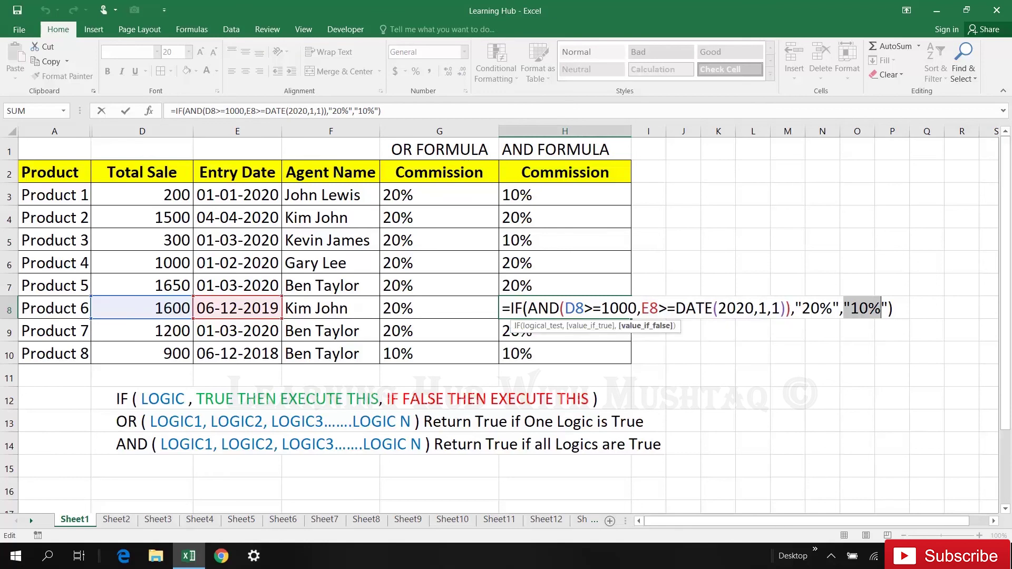